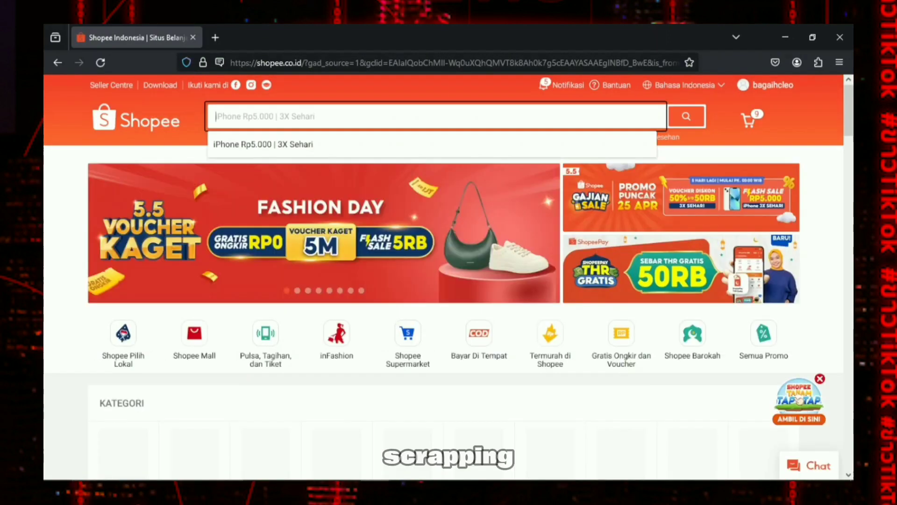
Search Shopee for "ipen part" and open the ipen part shop page
{"action": "type", "text": "ipen part"}
{"action": "key", "text": "Return"}
{"action": "left_click", "coordinate": [296, 220]}
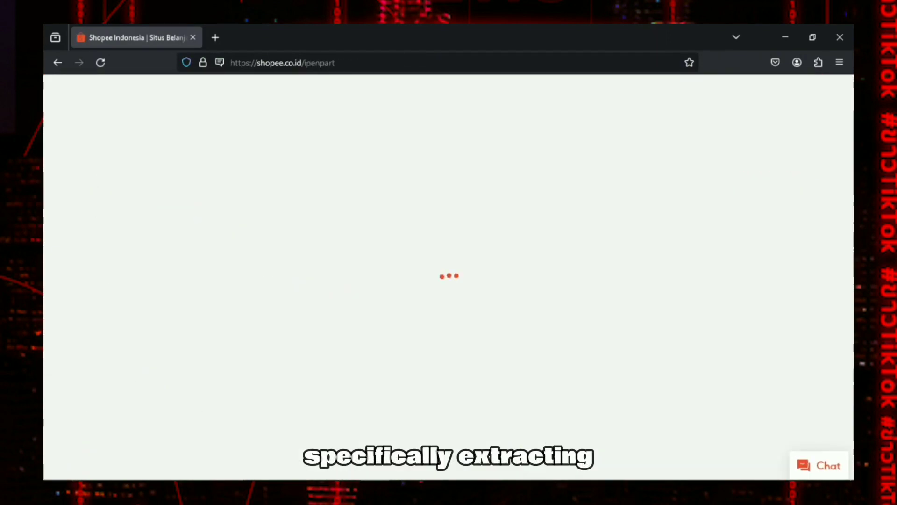
Show the shop's Handphone & Aksesoris category and browse its product list
{"action": "scroll", "coordinate": [444, 275], "scroll_direction": "down", "scroll_amount": 2}
{"action": "scroll", "coordinate": [358, 187], "scroll_direction": "down", "scroll_amount": 1}
{"action": "left_click", "coordinate": [358, 154]}
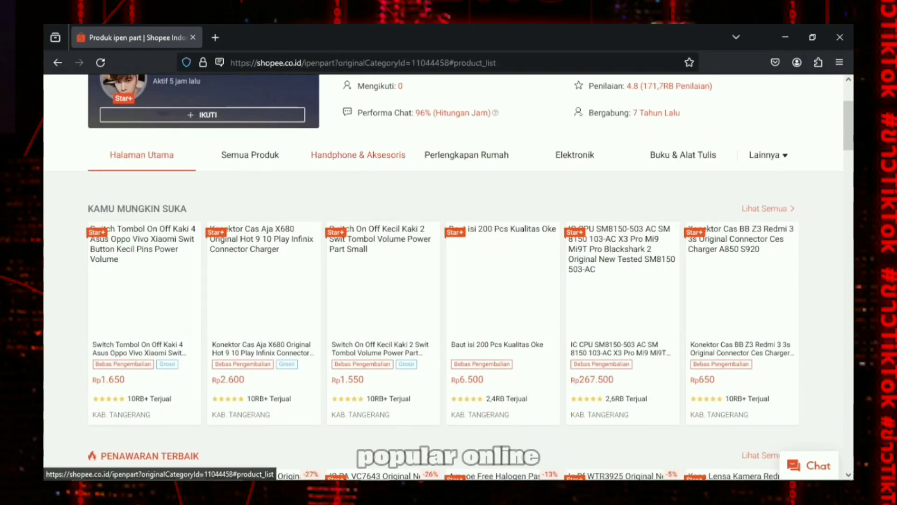
{"action": "scroll", "coordinate": [491, 280], "scroll_direction": "up", "scroll_amount": 2}
{"action": "scroll", "coordinate": [503, 281], "scroll_direction": "down", "scroll_amount": 10}
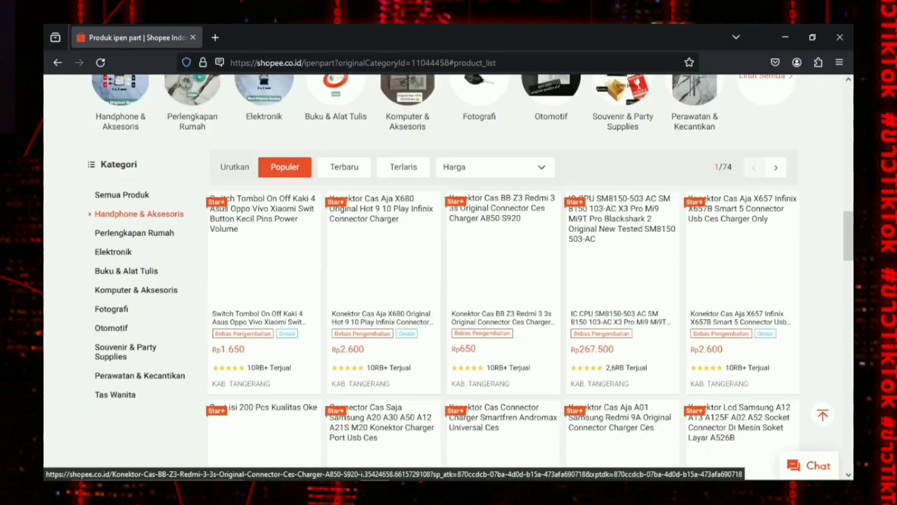
{"action": "scroll", "coordinate": [502, 281], "scroll_direction": "down", "scroll_amount": 5}
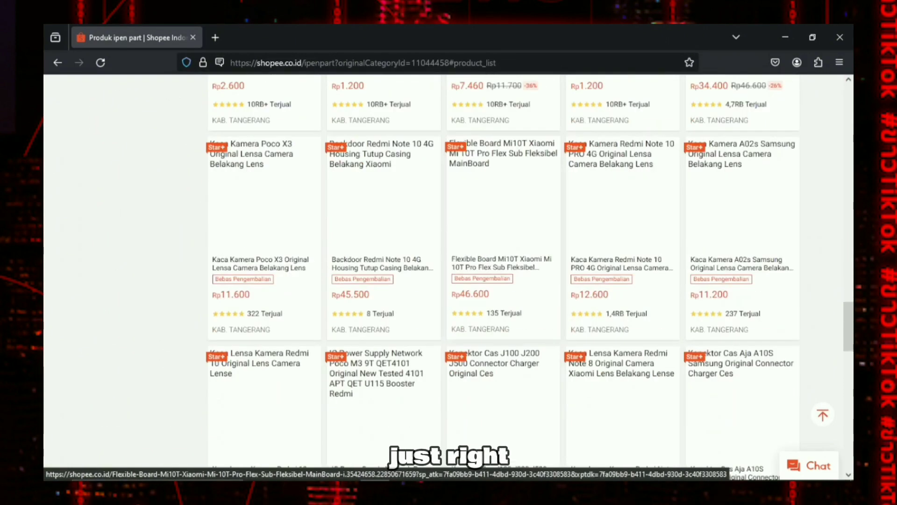
{"action": "scroll", "coordinate": [505, 281], "scroll_direction": "up", "scroll_amount": 12}
Inspect the category page with the developer tools and open the Web Scraper extension there
{"action": "right_click", "coordinate": [822, 220]}
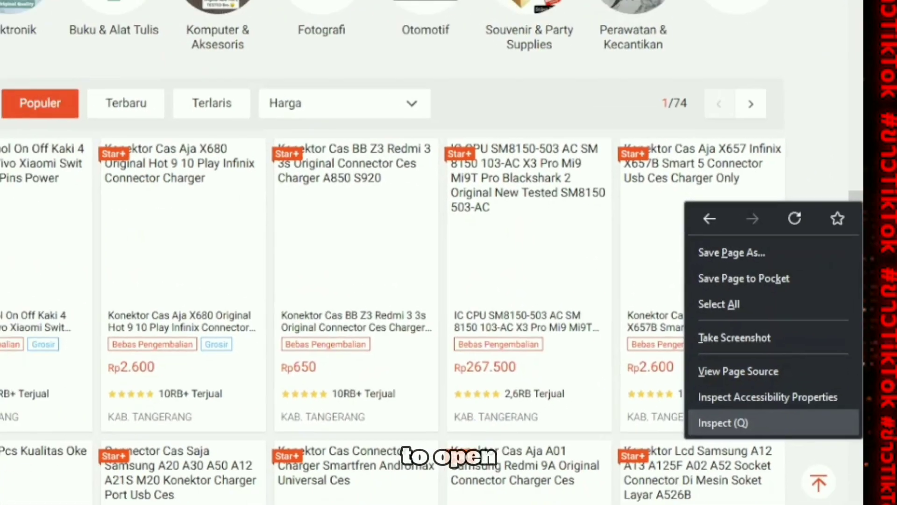
{"action": "left_click", "coordinate": [723, 422]}
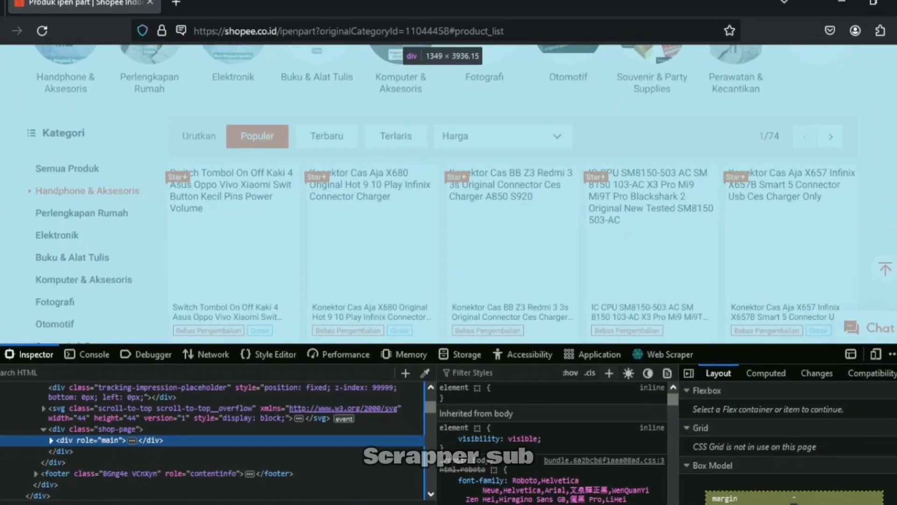
{"action": "left_click", "coordinate": [669, 354]}
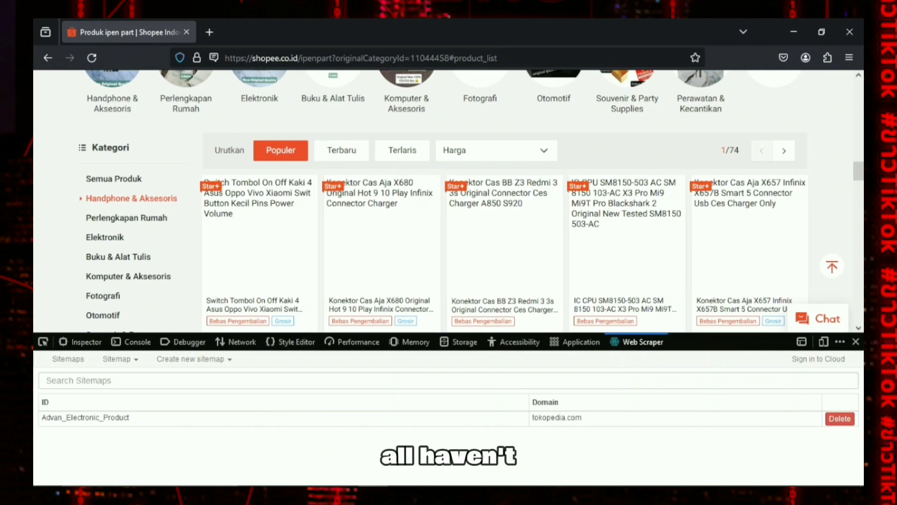
{"action": "scroll", "coordinate": [449, 201], "scroll_direction": "up", "scroll_amount": 1}
{"action": "scroll", "coordinate": [449, 201], "scroll_direction": "down", "scroll_amount": 1}
{"action": "scroll", "coordinate": [505, 234], "scroll_direction": "down", "scroll_amount": 1}
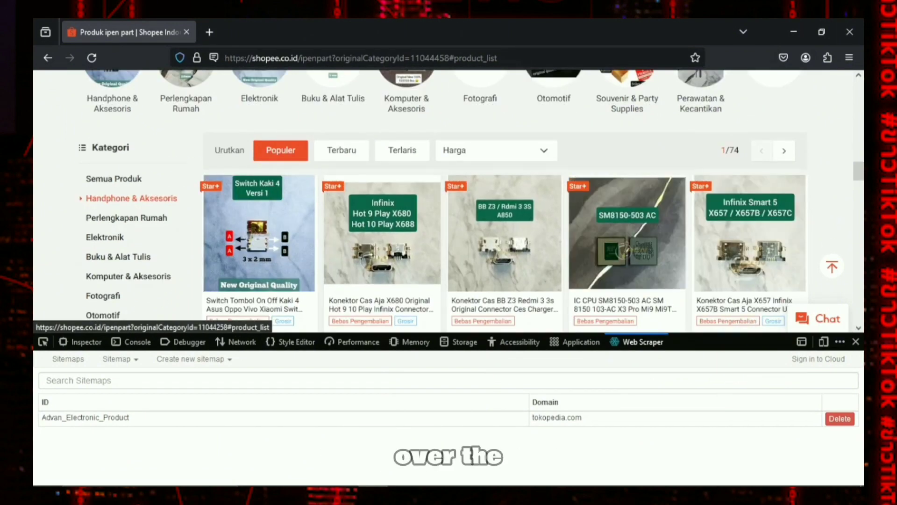
Search the web for the Web Scraper site in a new tab and open its Firefox plugin's add-on page
{"action": "left_click", "coordinate": [209, 31]}
{"action": "type", "text": "web"}
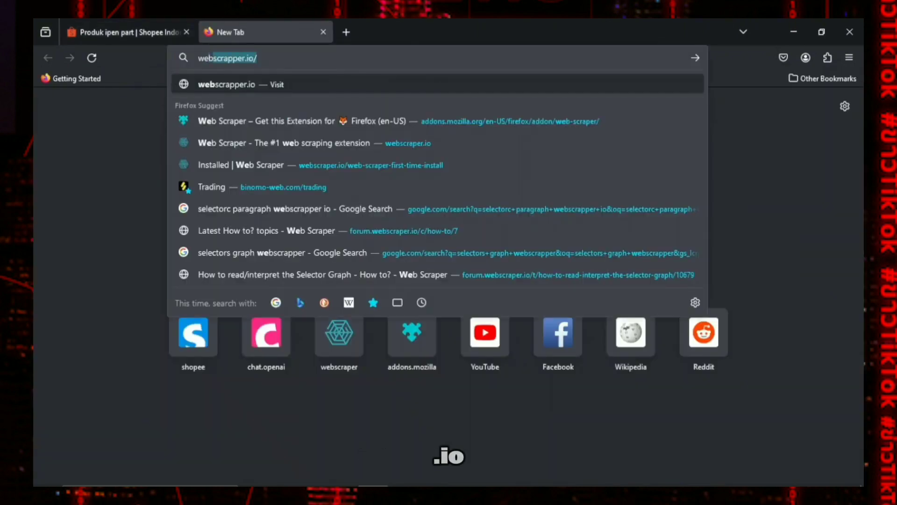
{"action": "type", "text": "sracpper"}
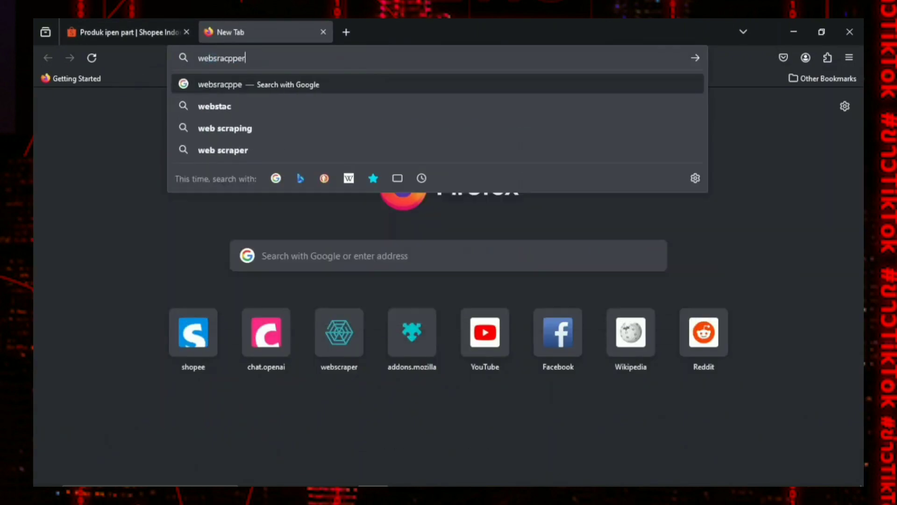
{"action": "key", "text": "Return"}
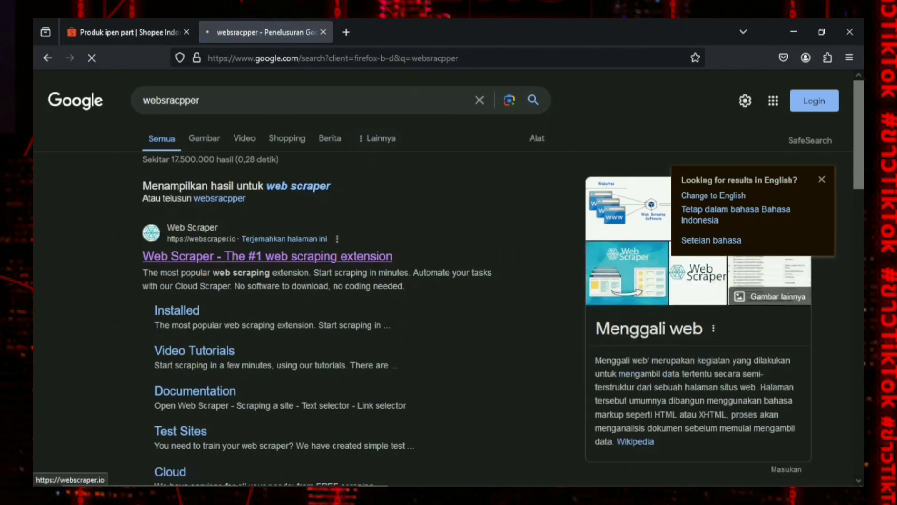
{"action": "left_click", "coordinate": [268, 256]}
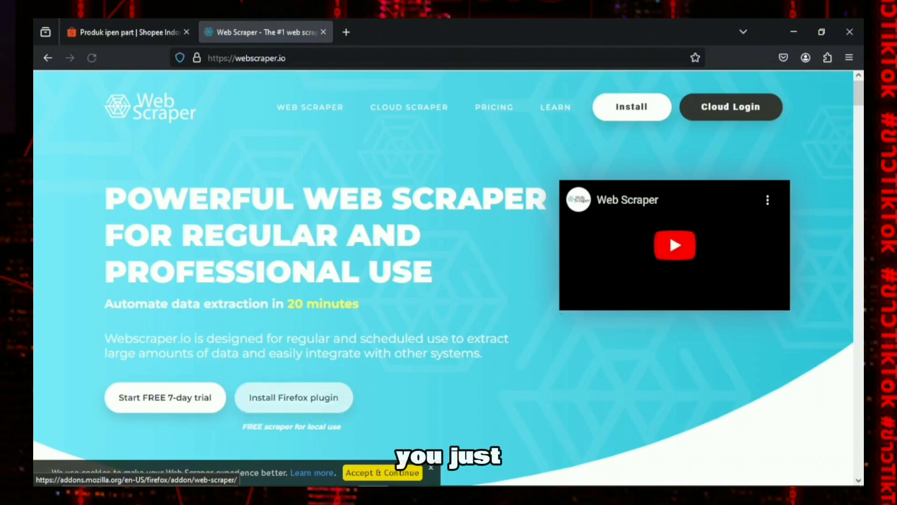
{"action": "left_click", "coordinate": [293, 397]}
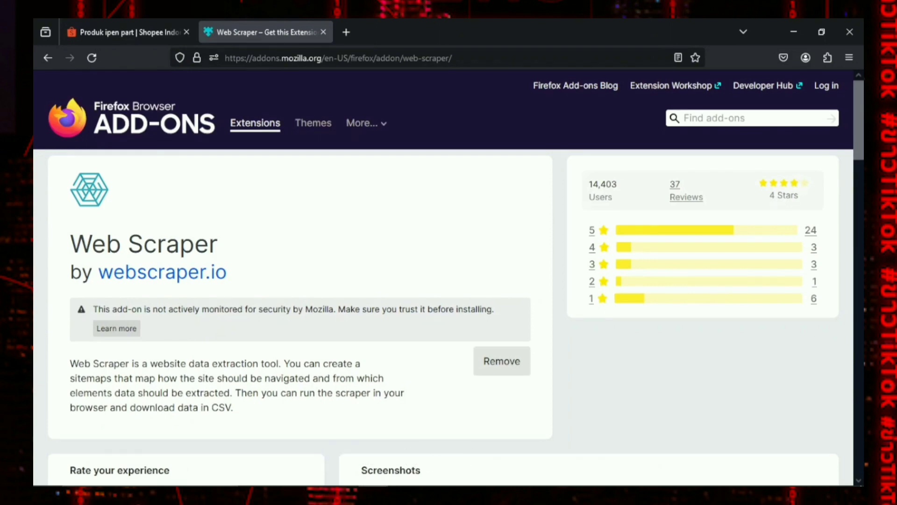
{"action": "scroll", "coordinate": [443, 280], "scroll_direction": "down", "scroll_amount": 5}
{"action": "scroll", "coordinate": [443, 281], "scroll_direction": "up", "scroll_amount": 5}
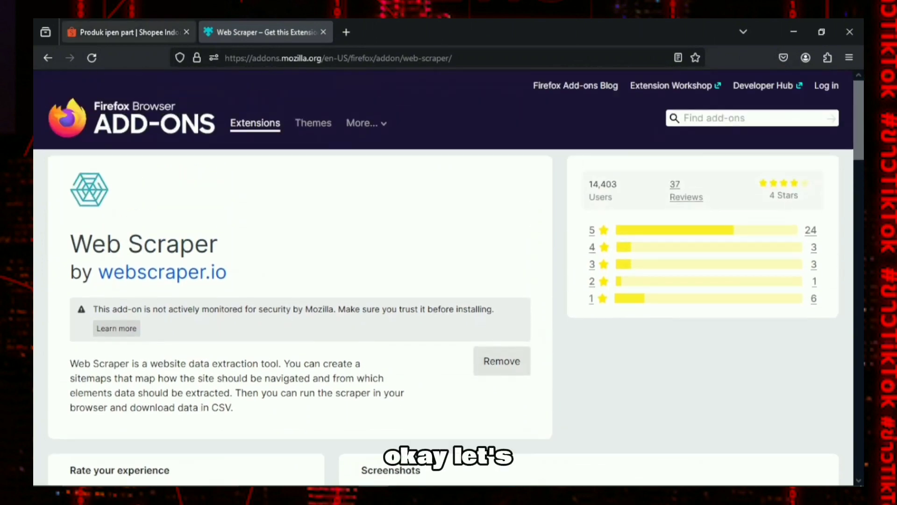
Return to the Shopee page and start a new sitemap named Sparepart_Phone_iPen_Parts
{"action": "left_click", "coordinate": [129, 32]}
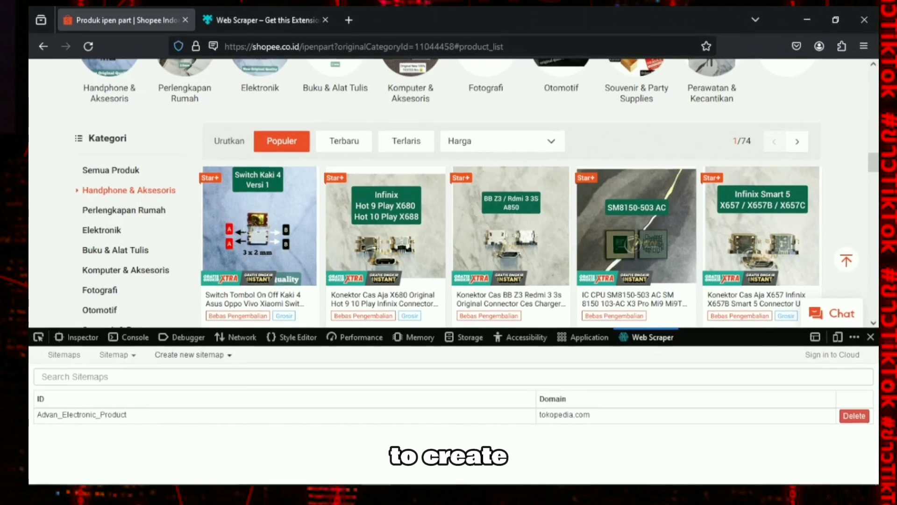
{"action": "left_click", "coordinate": [194, 359]}
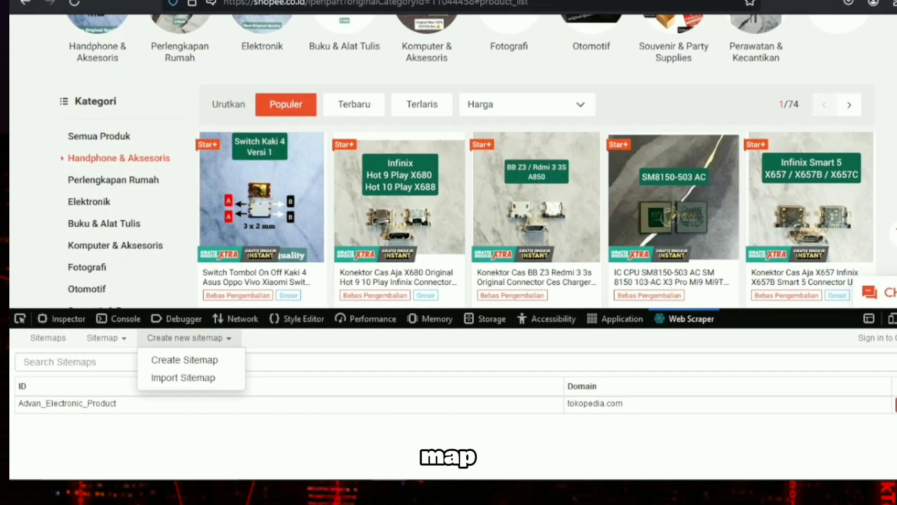
{"action": "left_click", "coordinate": [184, 360]}
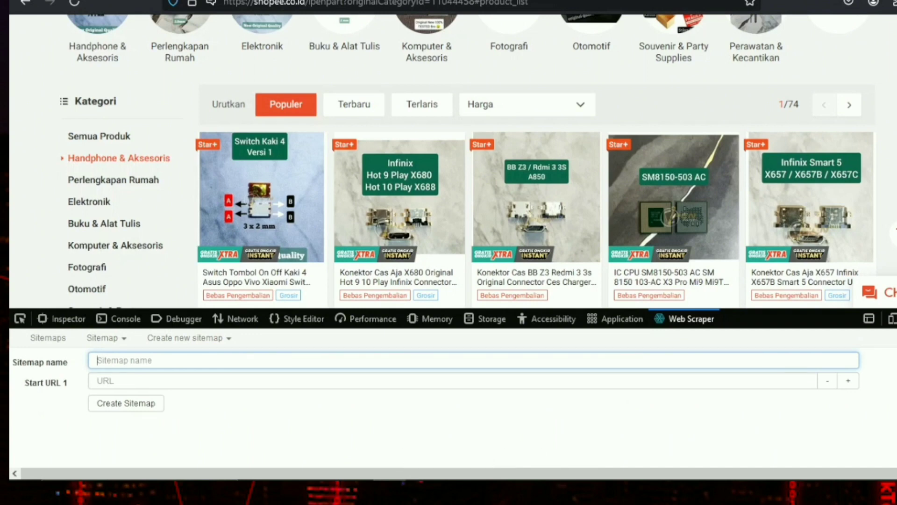
{"action": "type", "text": "P"}
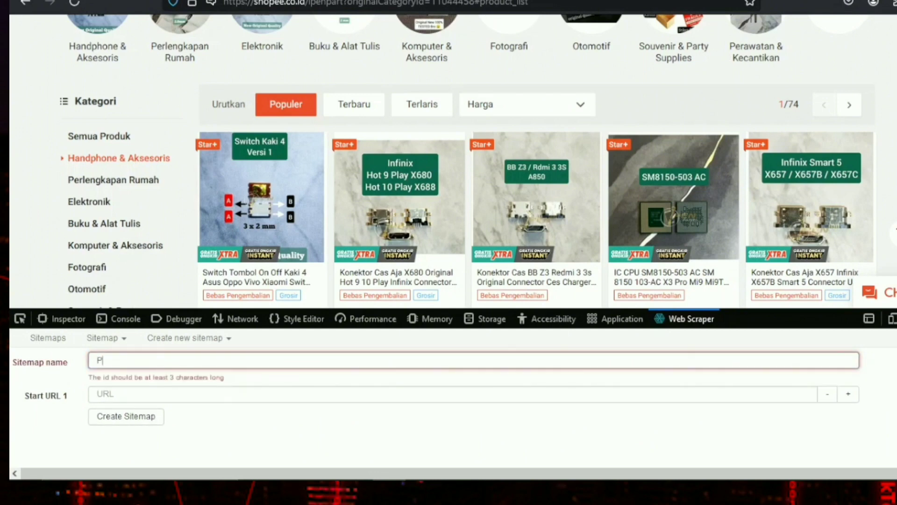
{"action": "key", "text": "BackSpace"}
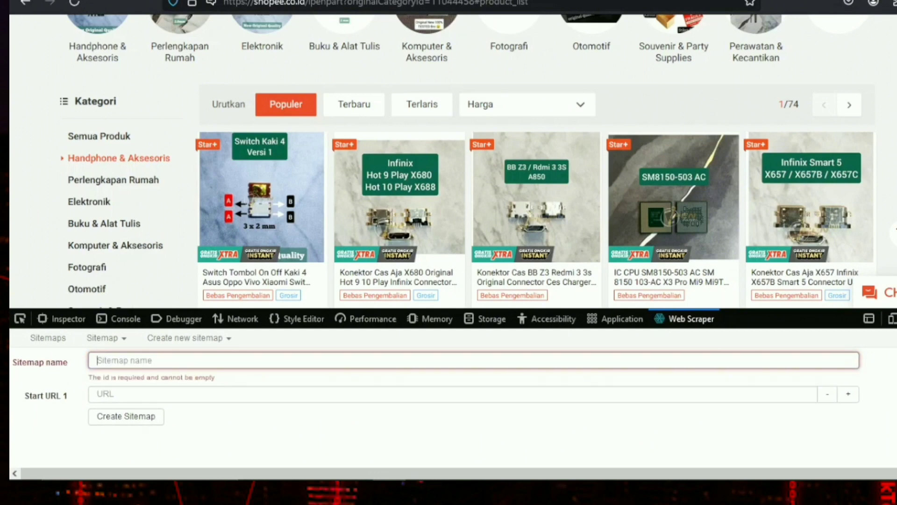
{"action": "type", "text": "E"}
{"action": "type", "text": "parepart_Phone_iPen_Parts"}
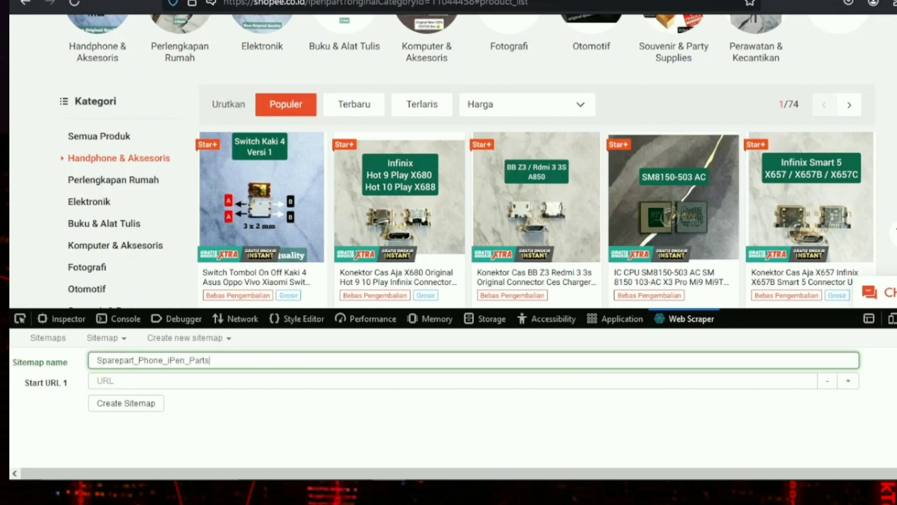
{"action": "left_click", "coordinate": [105, 380]}
{"action": "left_click", "coordinate": [375, 2]}
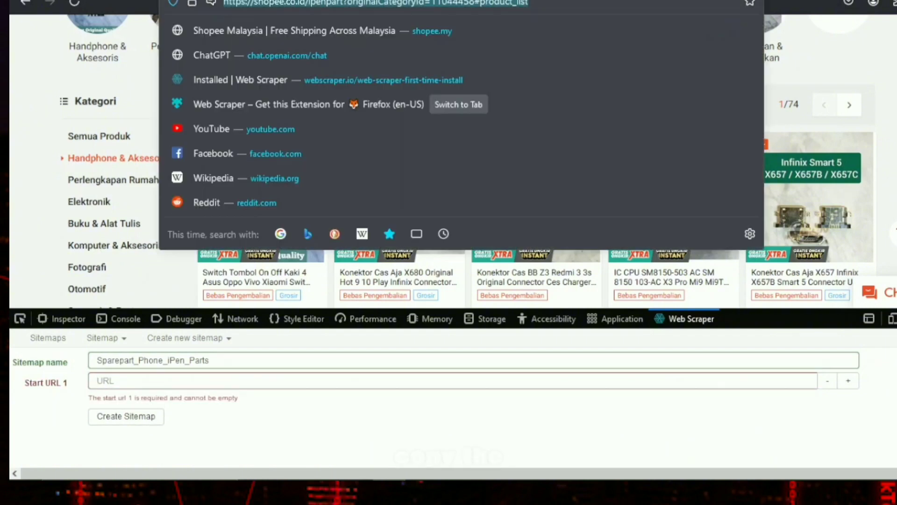
{"action": "key", "text": "ctrl+c"}
{"action": "left_click", "coordinate": [196, 381]}
{"action": "key", "text": "ctrl+v"}
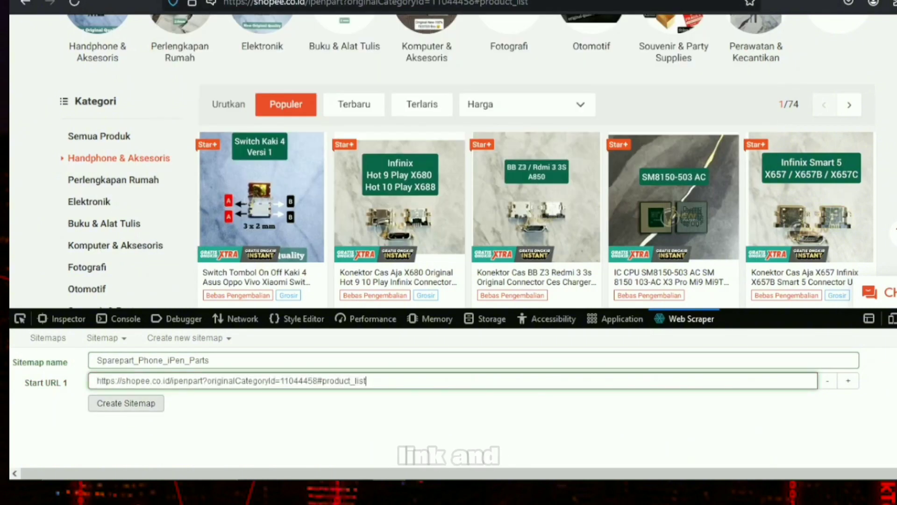
{"action": "left_click", "coordinate": [126, 404]}
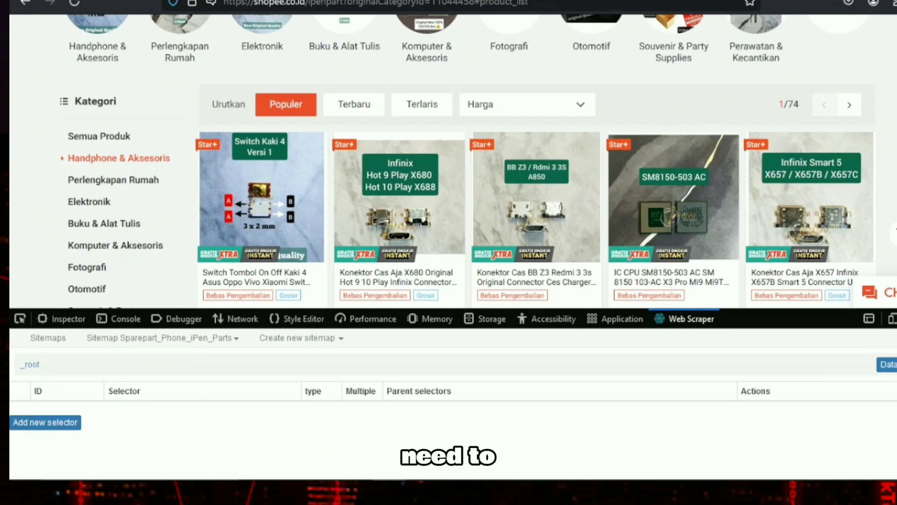
Add a new selector with the id scrolldown and the type Element scroll down
{"action": "left_click", "coordinate": [45, 423]}
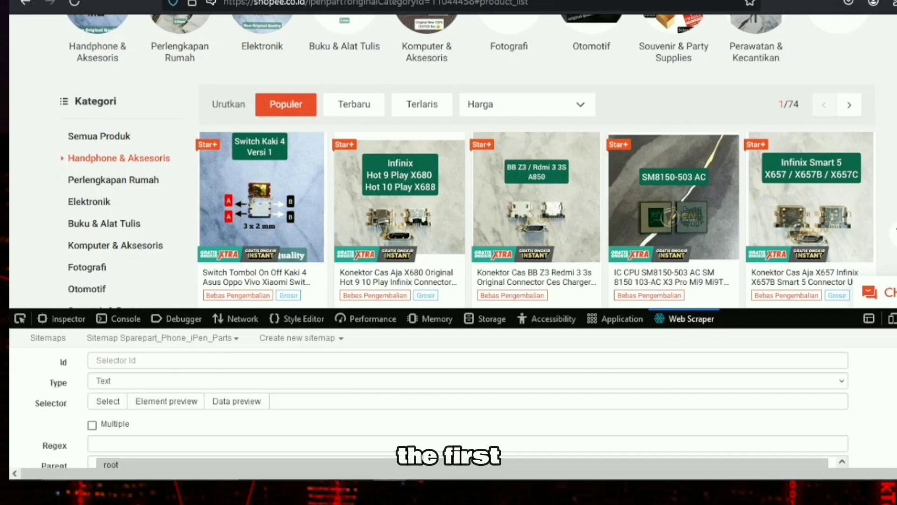
{"action": "left_click", "coordinate": [116, 360]}
{"action": "type", "text": "scrolldown"}
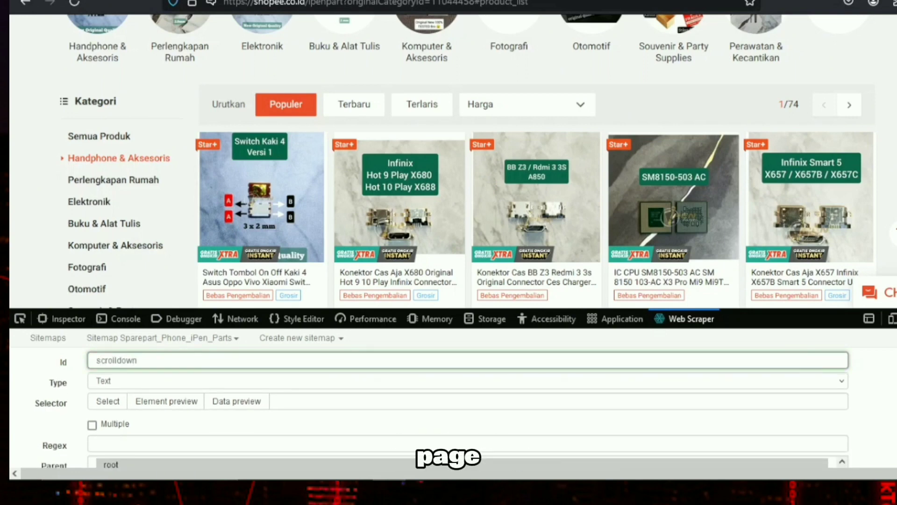
{"action": "left_click", "coordinate": [467, 381]}
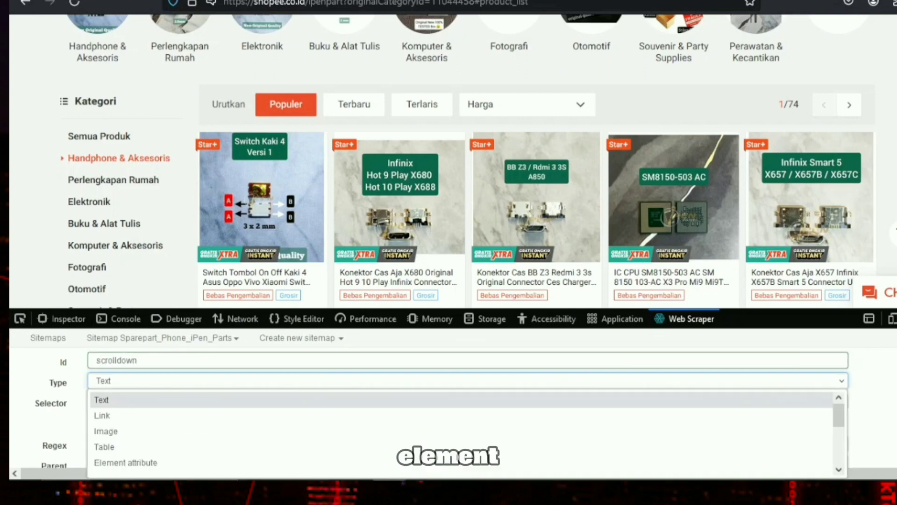
{"action": "scroll", "coordinate": [468, 415], "scroll_direction": "down", "scroll_amount": 2}
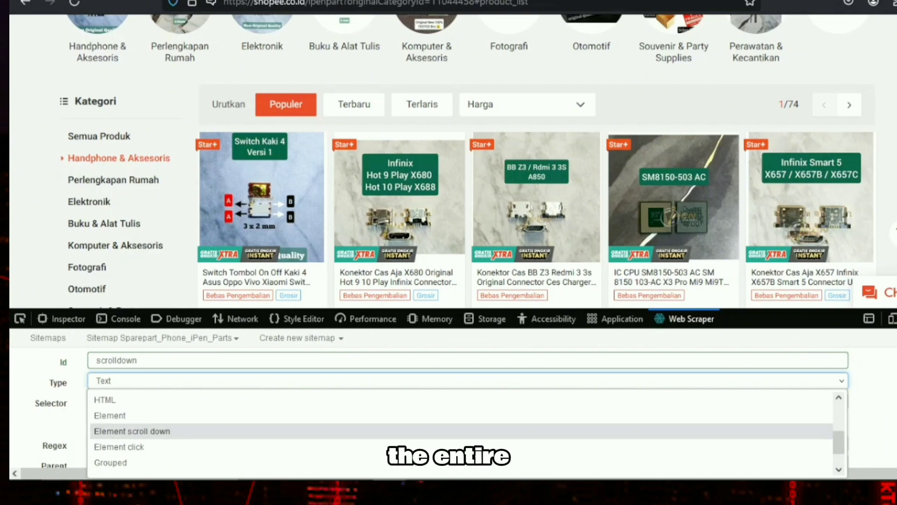
{"action": "left_click", "coordinate": [131, 431]}
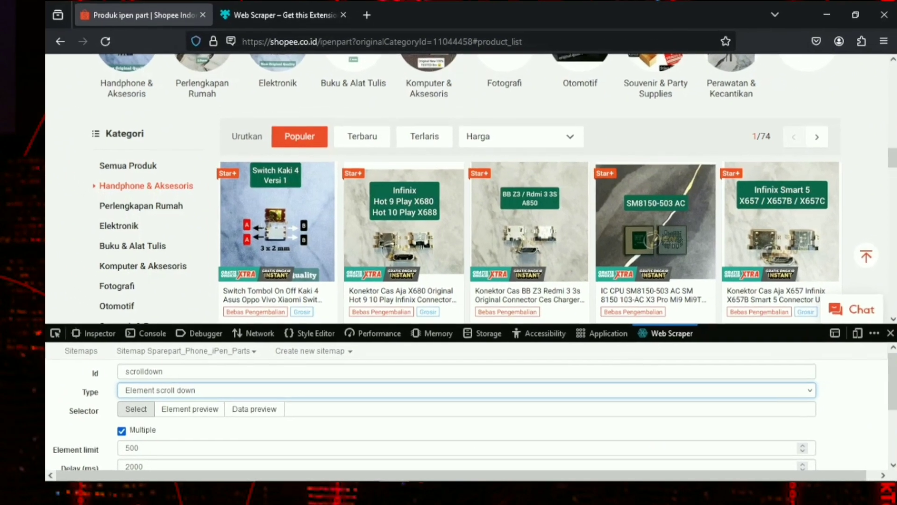
Pick the shop page's entire main container (.shop-page div[role]) as the element for the scrolldown selector
{"action": "left_click", "coordinate": [108, 401]}
{"action": "scroll", "coordinate": [402, 241], "scroll_direction": "up", "scroll_amount": 15}
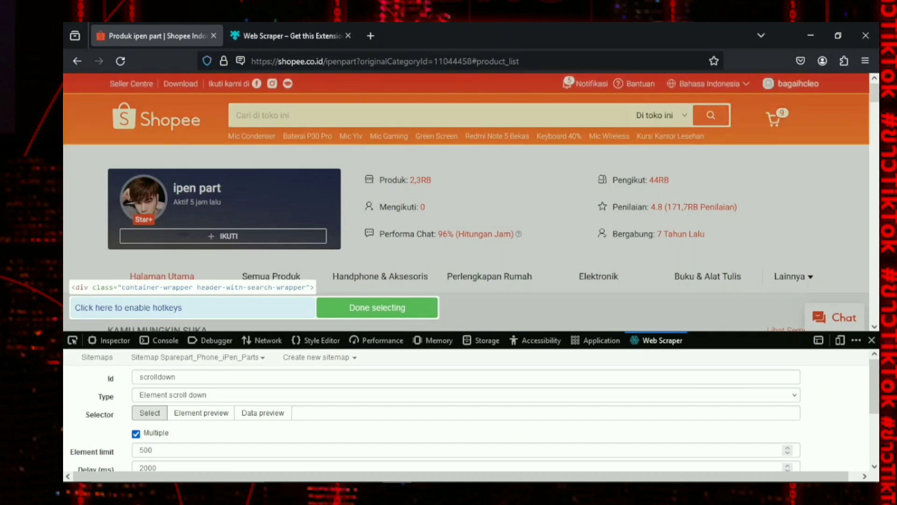
{"action": "scroll", "coordinate": [467, 211], "scroll_direction": "down", "scroll_amount": 5}
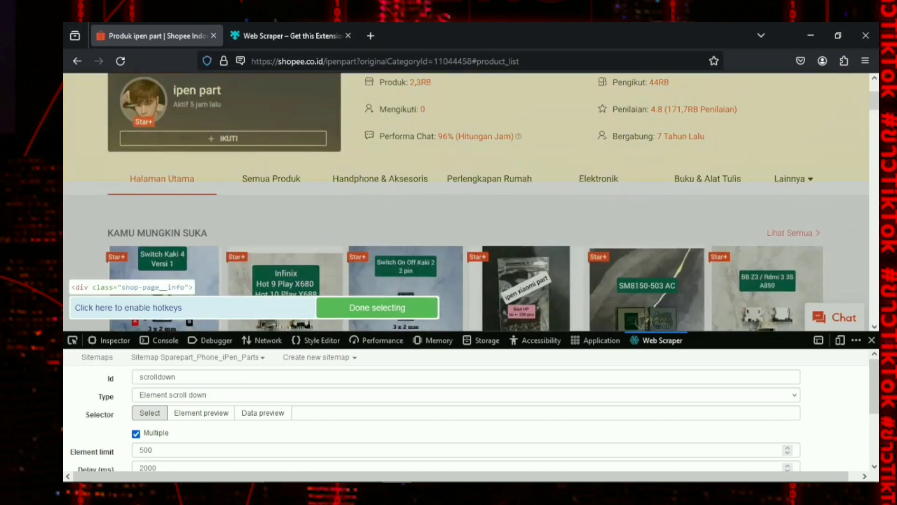
{"action": "left_click", "coordinate": [201, 189]}
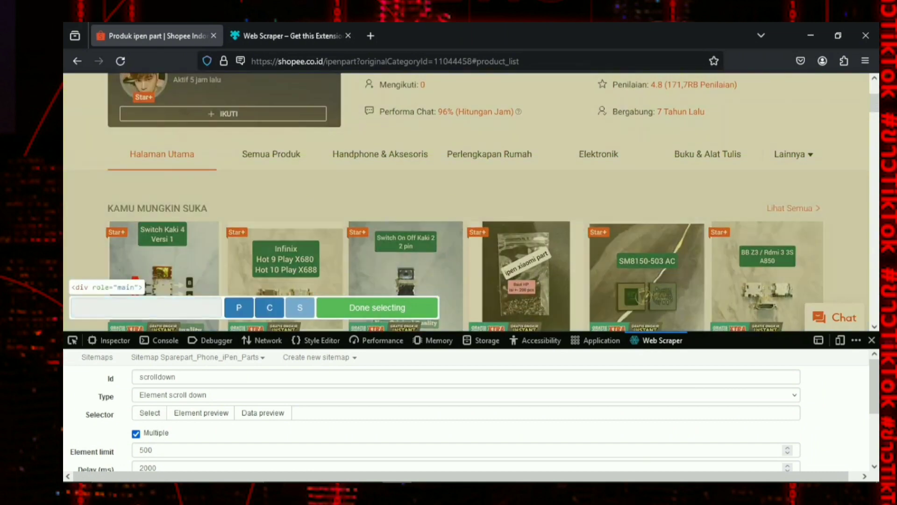
{"action": "scroll", "coordinate": [201, 206], "scroll_direction": "up", "scroll_amount": 3}
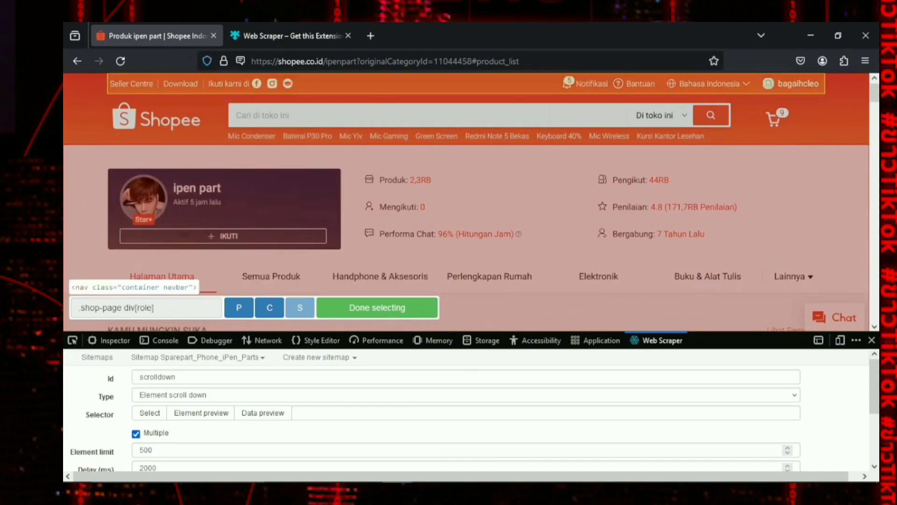
{"action": "scroll", "coordinate": [648, 154], "scroll_direction": "down", "scroll_amount": 5}
{"action": "scroll", "coordinate": [647, 154], "scroll_direction": "down", "scroll_amount": 10}
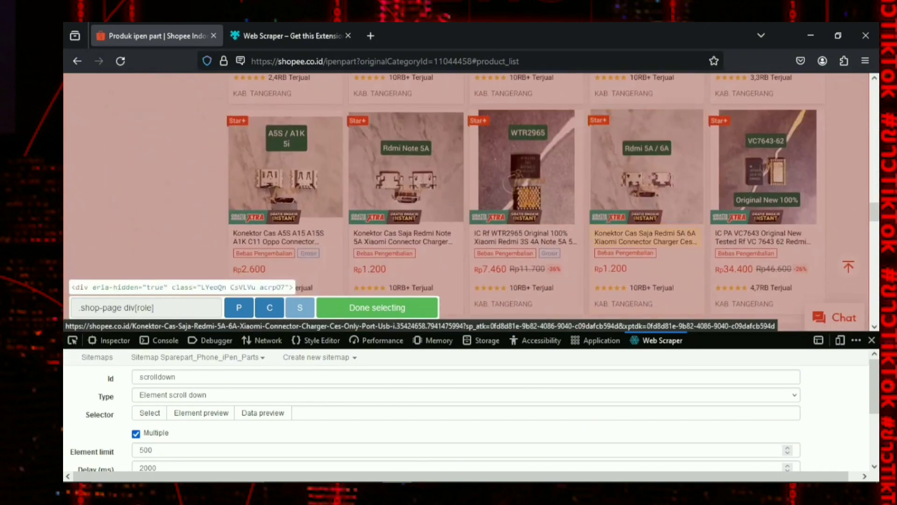
{"action": "scroll", "coordinate": [527, 210], "scroll_direction": "down", "scroll_amount": 3}
{"action": "left_click", "coordinate": [378, 308]}
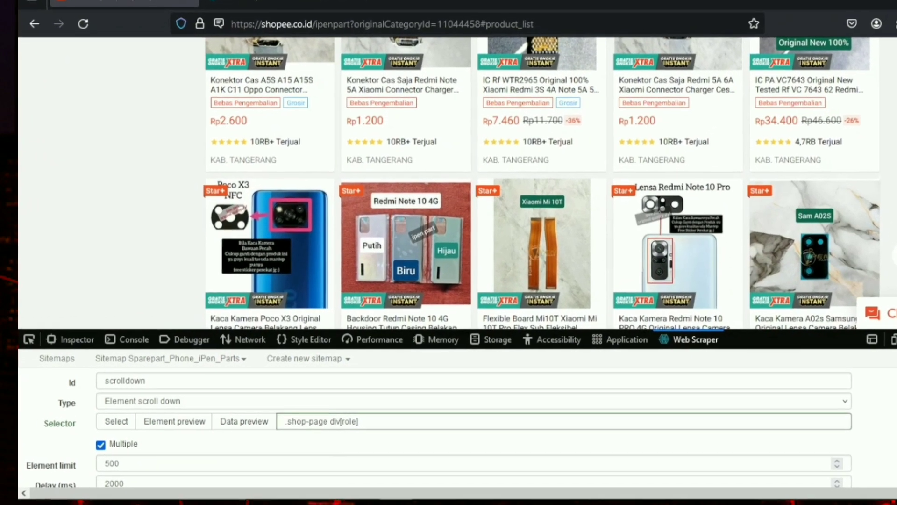
{"action": "scroll", "coordinate": [467, 420], "scroll_direction": "down", "scroll_amount": 2}
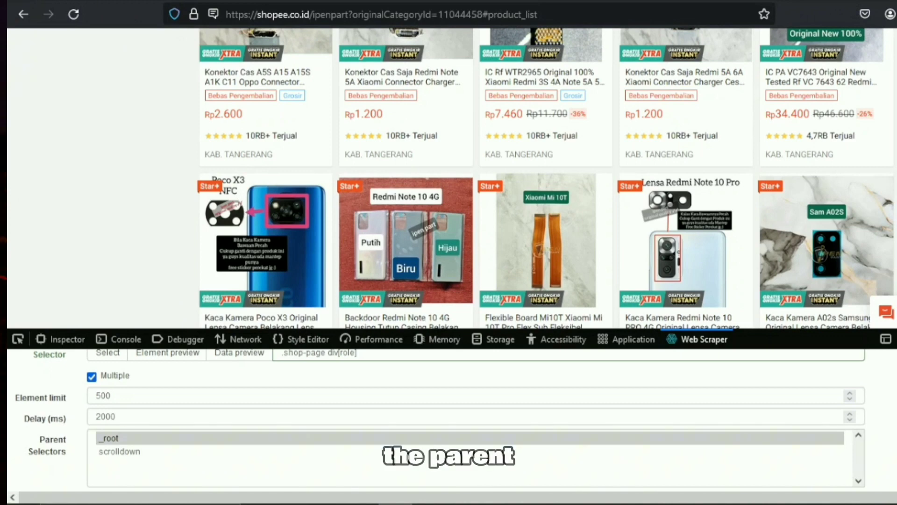
Set _root as the parent of the scrolldown selector and save the selector
{"action": "left_click", "coordinate": [110, 439]}
{"action": "scroll", "coordinate": [467, 421], "scroll_direction": "down", "scroll_amount": 1}
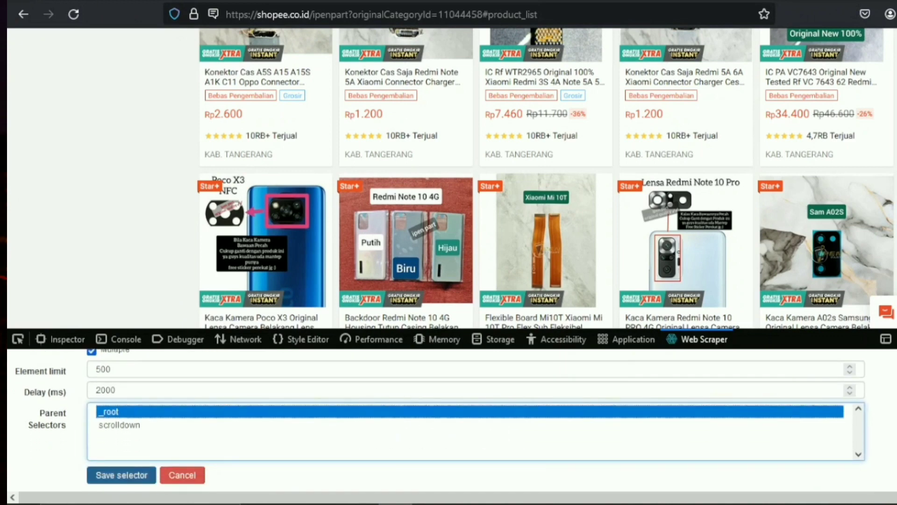
{"action": "left_click", "coordinate": [122, 475]}
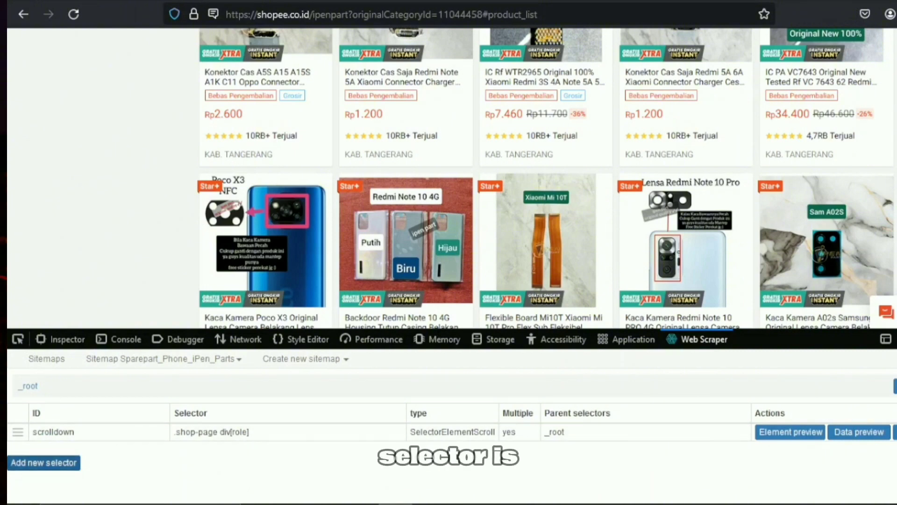
Add a new selector with the id pagination and the type Element click
{"action": "left_click", "coordinate": [44, 462]}
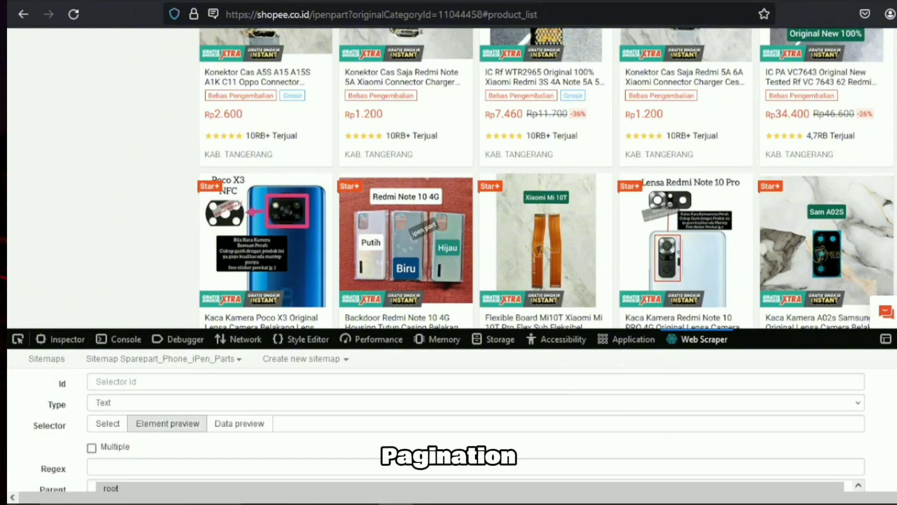
{"action": "left_click", "coordinate": [116, 381]}
{"action": "type", "text": "pagination"}
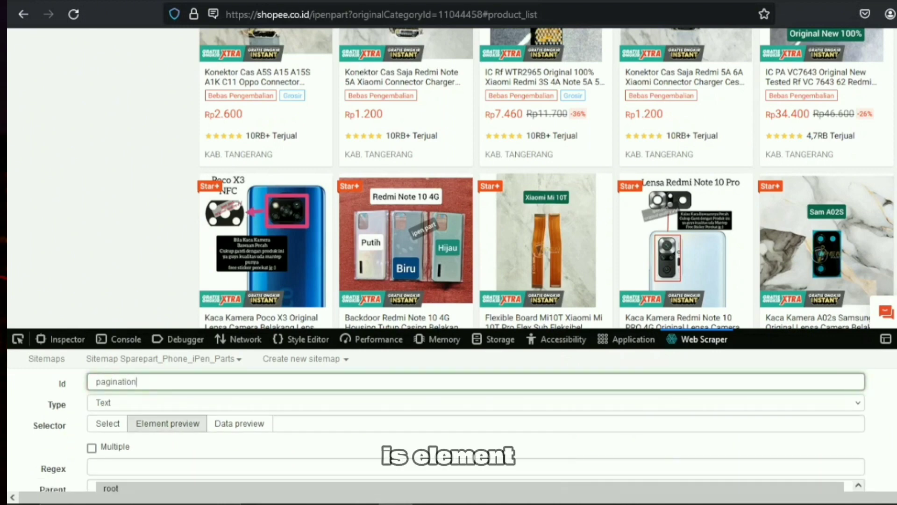
{"action": "left_click", "coordinate": [168, 403]}
{"action": "scroll", "coordinate": [169, 423], "scroll_direction": "down", "scroll_amount": 2}
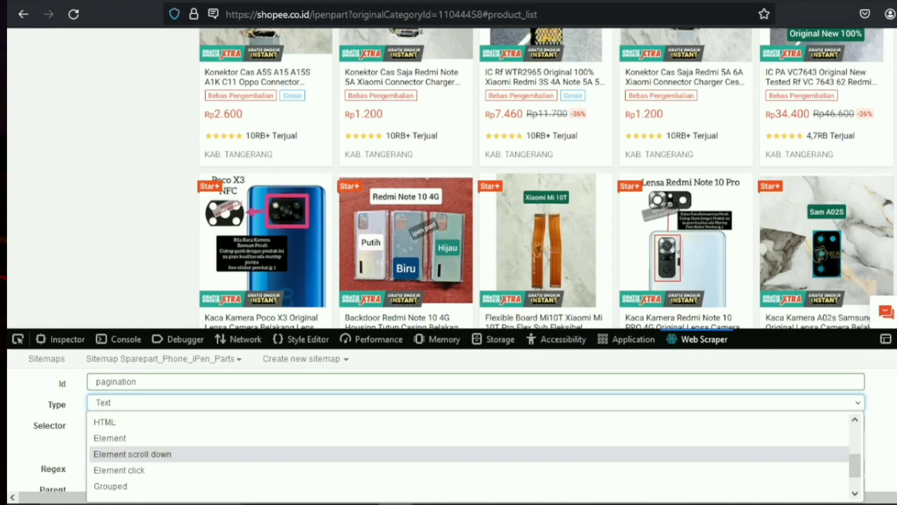
{"action": "left_click", "coordinate": [119, 469]}
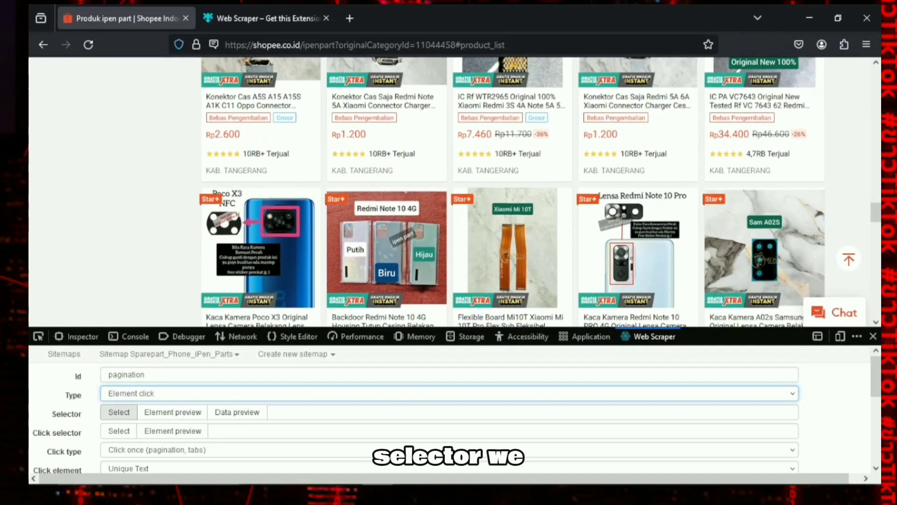
Pick the whole product grid (.shop-search-result-view div.row) as the element for the pagination selector
{"action": "left_click", "coordinate": [113, 417]}
{"action": "scroll", "coordinate": [385, 234], "scroll_direction": "up", "scroll_amount": 10}
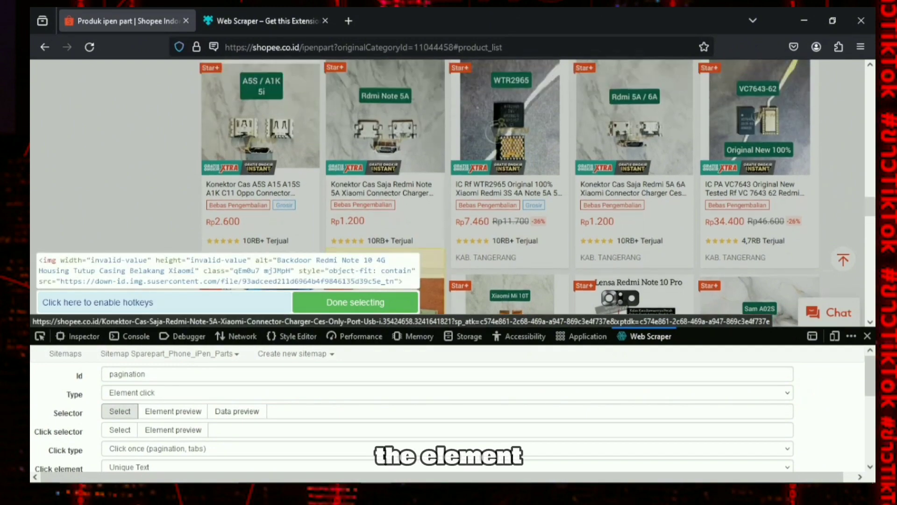
{"action": "scroll", "coordinate": [385, 210], "scroll_direction": "up", "scroll_amount": 1}
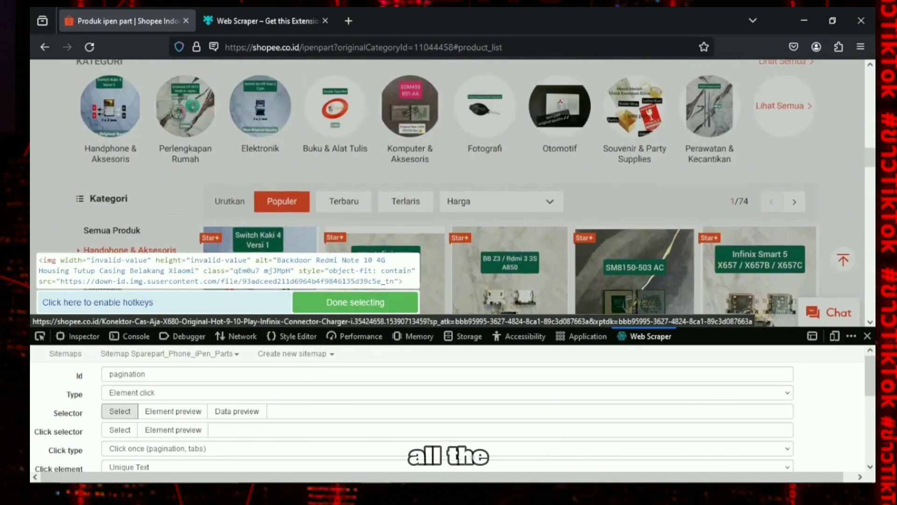
{"action": "scroll", "coordinate": [385, 210], "scroll_direction": "down", "scroll_amount": 10}
{"action": "scroll", "coordinate": [403, 187], "scroll_direction": "down", "scroll_amount": 10}
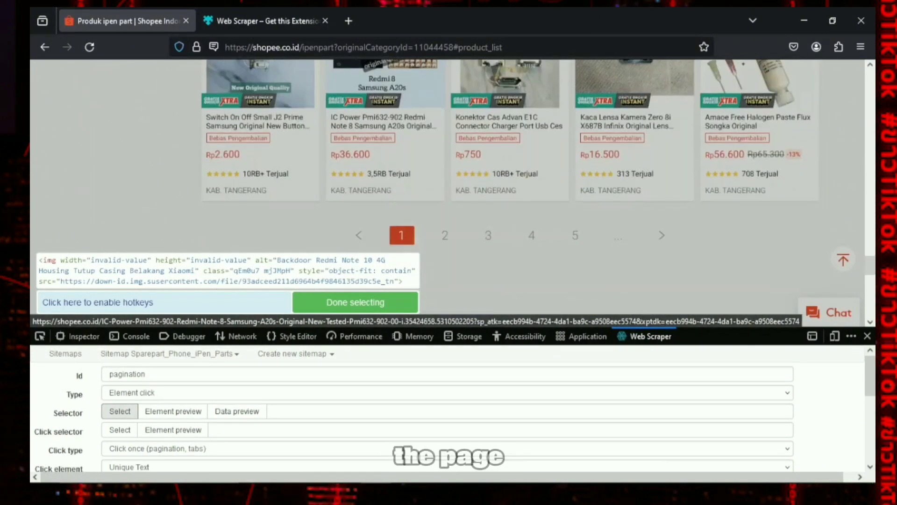
{"action": "scroll", "coordinate": [467, 199], "scroll_direction": "up", "scroll_amount": 14}
{"action": "scroll", "coordinate": [510, 187], "scroll_direction": "up", "scroll_amount": 10}
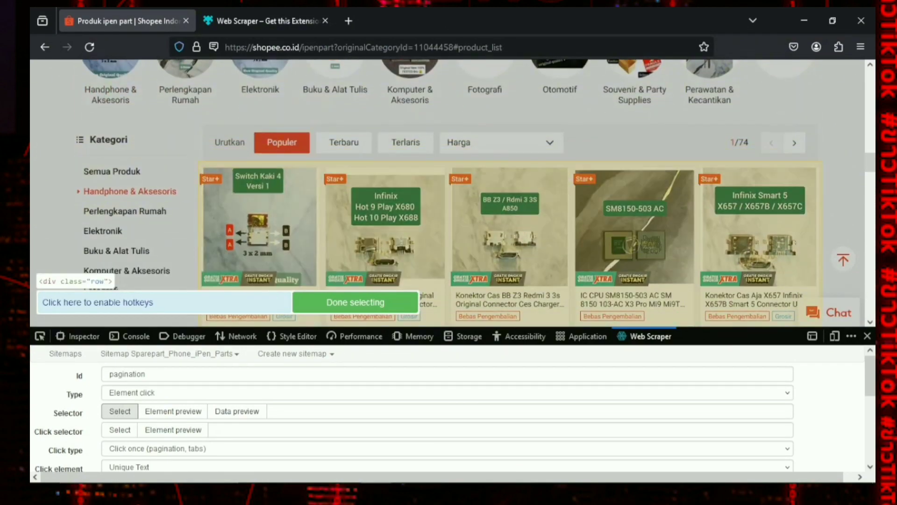
{"action": "left_click", "coordinate": [571, 215]}
{"action": "scroll", "coordinate": [758, 205], "scroll_direction": "down", "scroll_amount": 4}
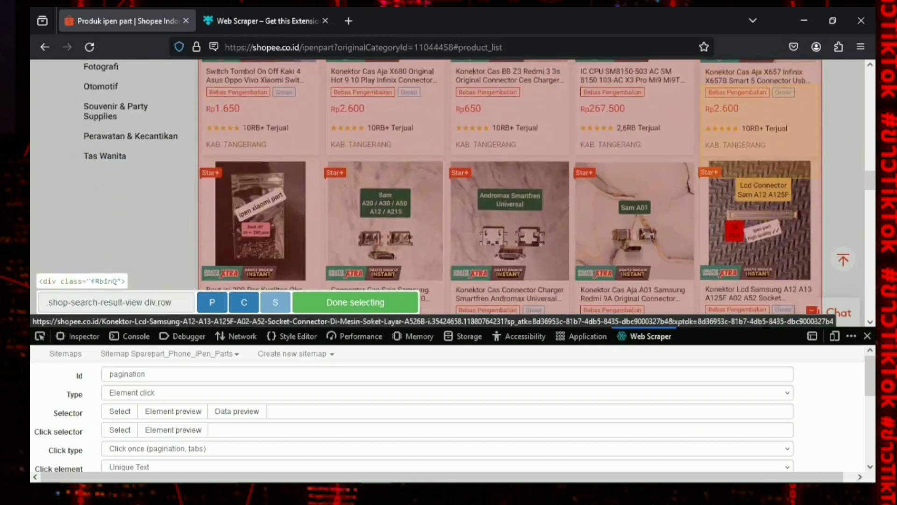
{"action": "scroll", "coordinate": [636, 187], "scroll_direction": "down", "scroll_amount": 12}
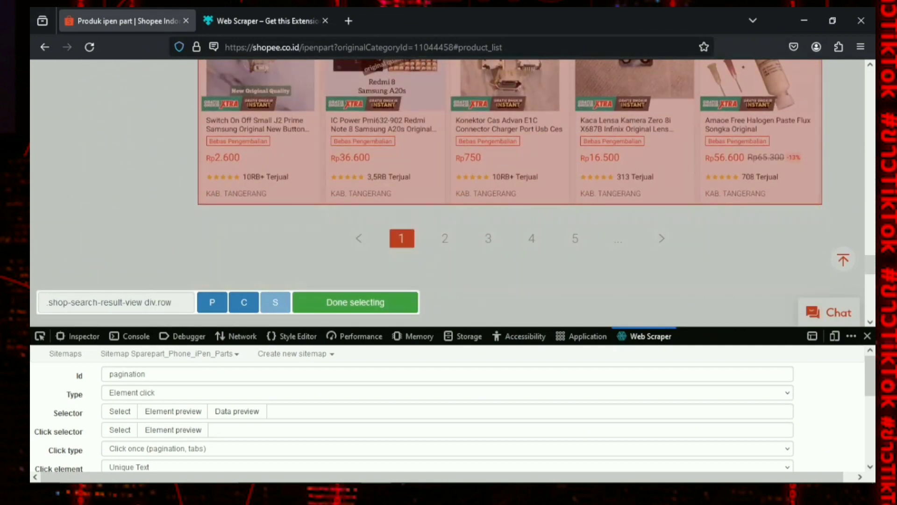
{"action": "left_click", "coordinate": [356, 303]}
Pick the next-page arrow below the product grid (button.shopee-icon-button--right) as the pagination click selector
{"action": "left_click", "coordinate": [120, 430]}
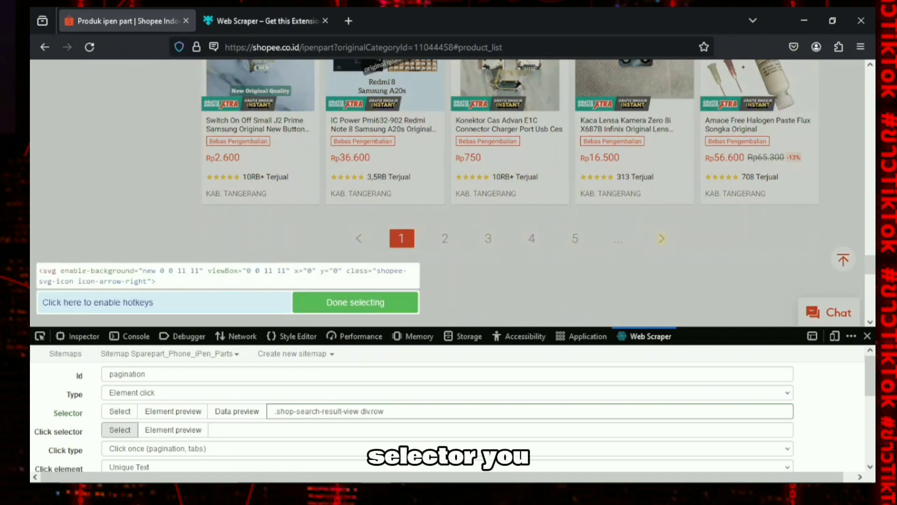
{"action": "left_click", "coordinate": [661, 238]}
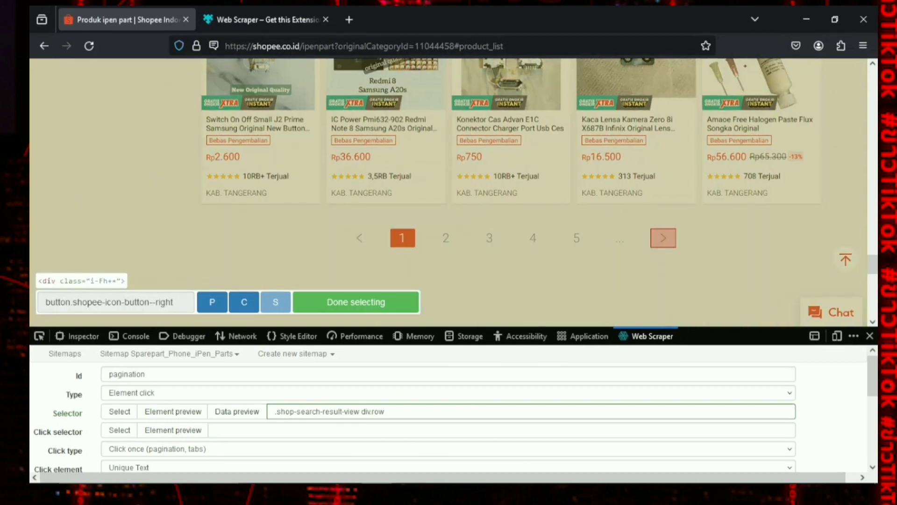
{"action": "left_click", "coordinate": [370, 296]}
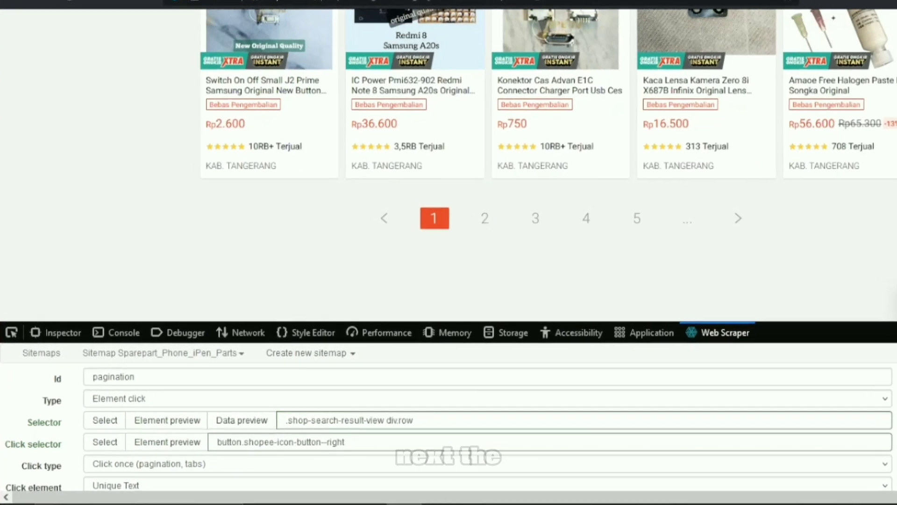
Set the pagination click type to Click more and the click element uniqueness to Unique HTML+Text
{"action": "left_click", "coordinate": [229, 458]}
{"action": "left_click", "coordinate": [167, 443]}
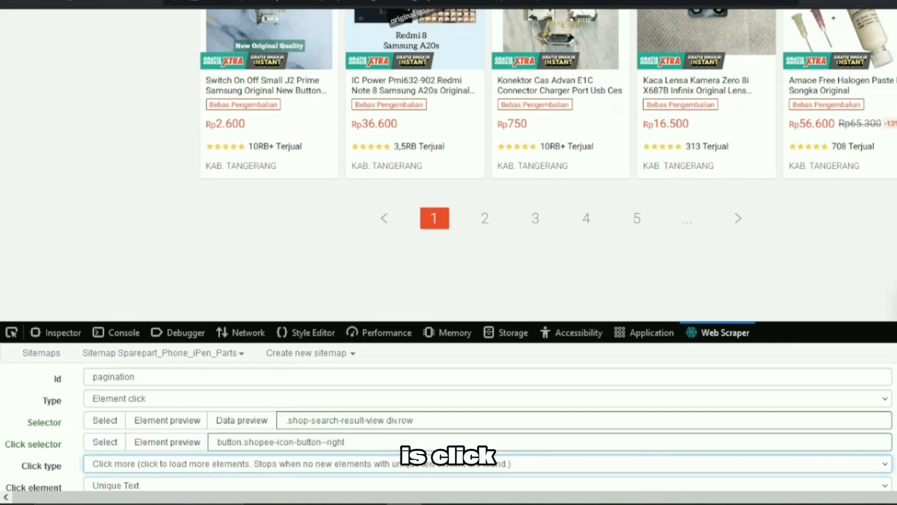
{"action": "scroll", "coordinate": [167, 442], "scroll_direction": "down", "scroll_amount": 2}
{"action": "left_click", "coordinate": [187, 412]}
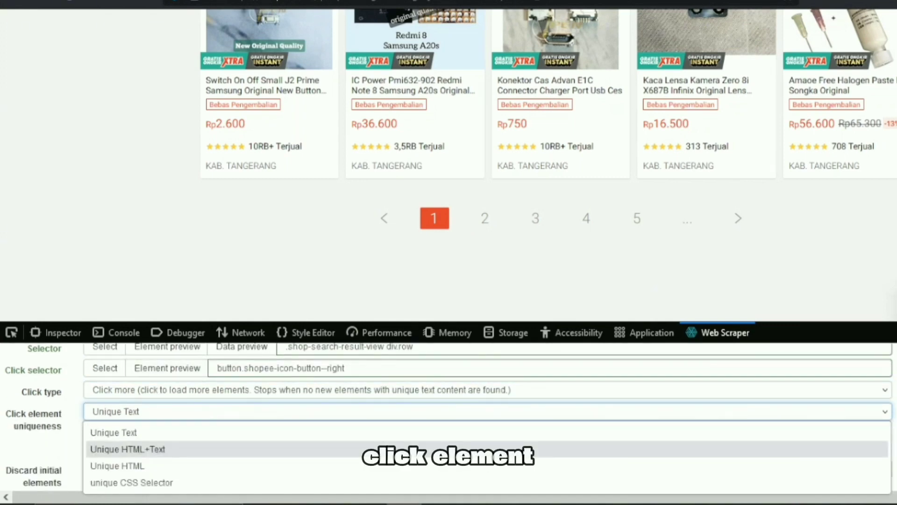
{"action": "left_click", "coordinate": [127, 449]}
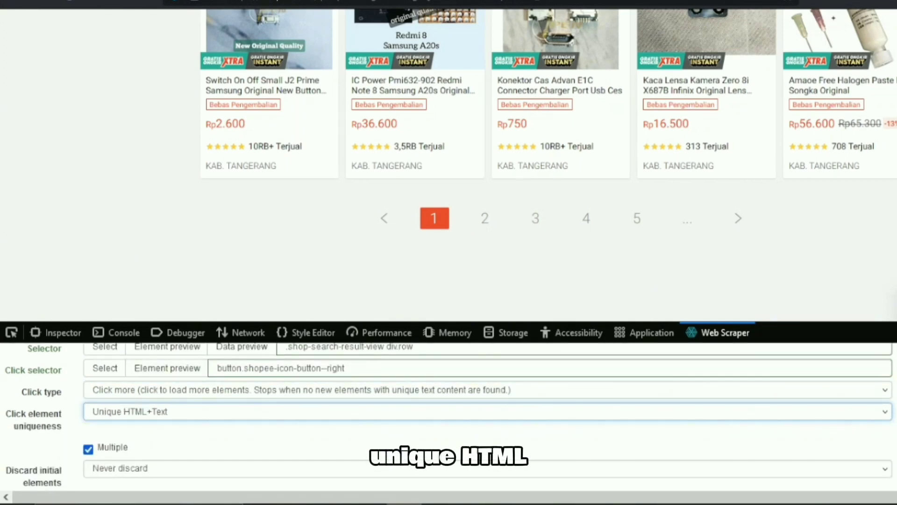
Make both _root and pagination parents of the pagination selector and save it
{"action": "scroll", "coordinate": [448, 416], "scroll_direction": "down", "scroll_amount": 2}
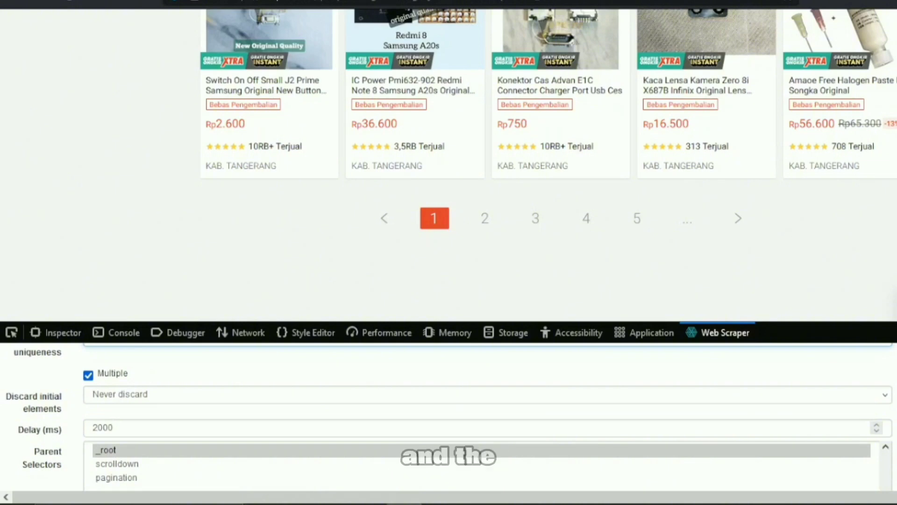
{"action": "scroll", "coordinate": [154, 461], "scroll_direction": "down", "scroll_amount": 1}
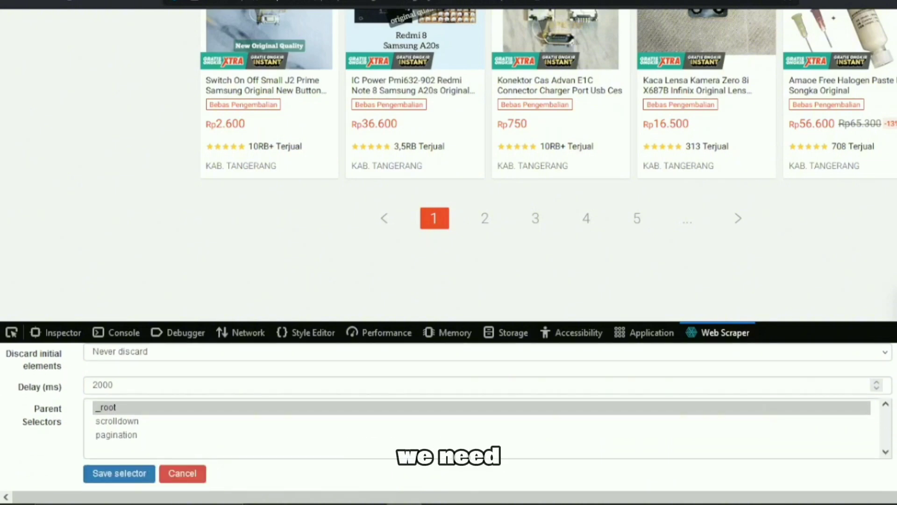
{"action": "left_click", "coordinate": [117, 435], "text": "ctrl"}
{"action": "left_click", "coordinate": [119, 474]}
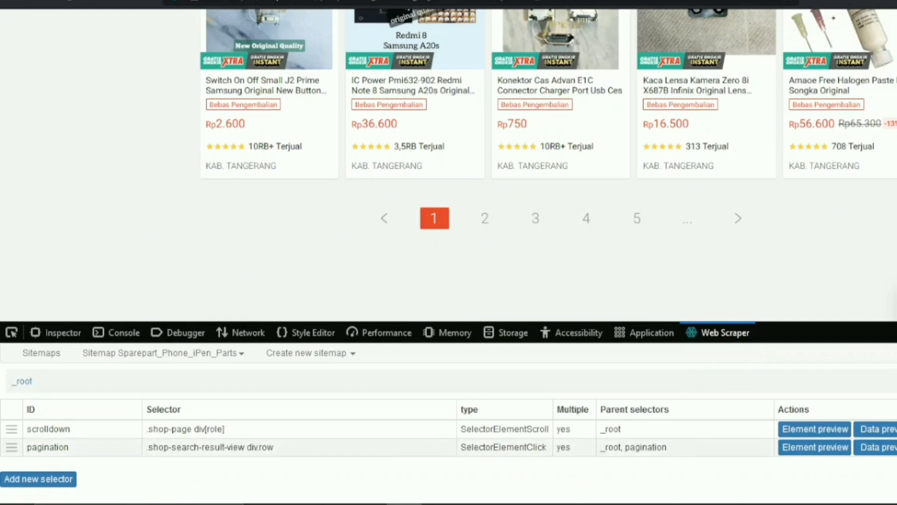
Inside the pagination selector, add a new selector with the id Product and the type Element
{"action": "double_click", "coordinate": [267, 447]}
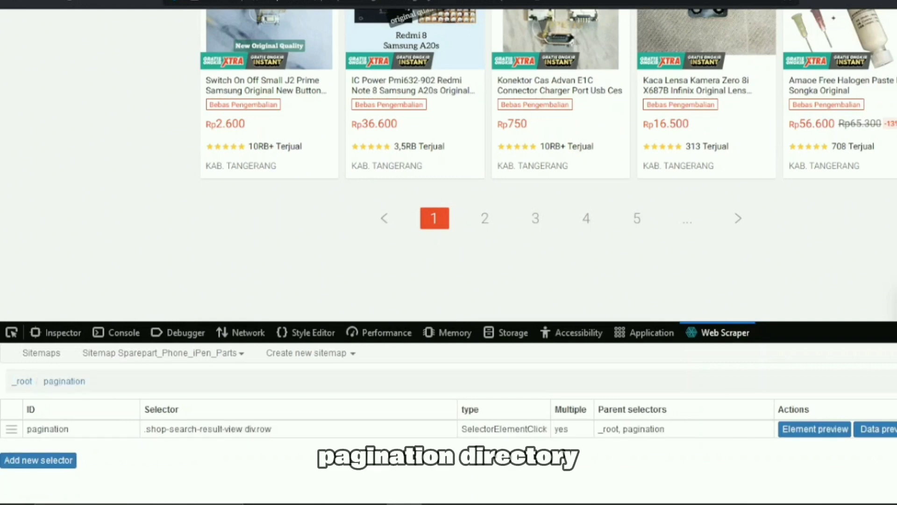
{"action": "left_click", "coordinate": [39, 460]}
{"action": "left_click", "coordinate": [114, 377]}
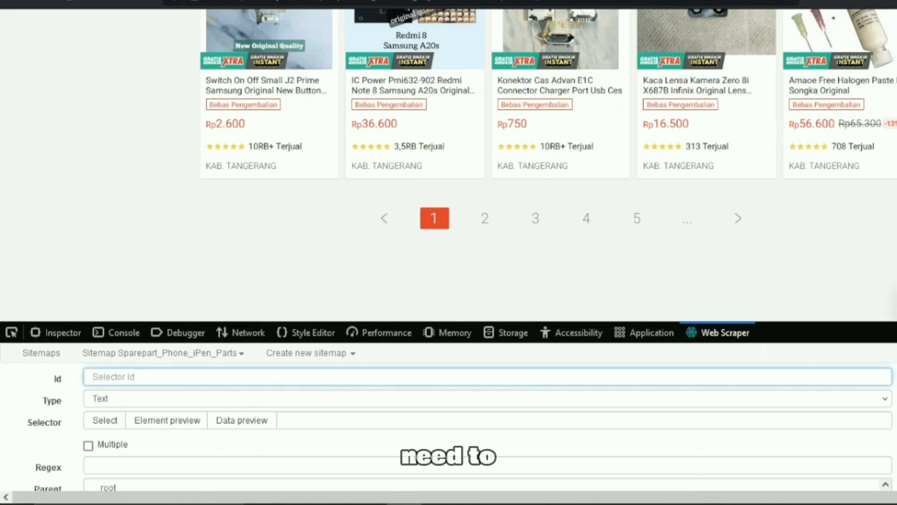
{"action": "type", "text": "Product"}
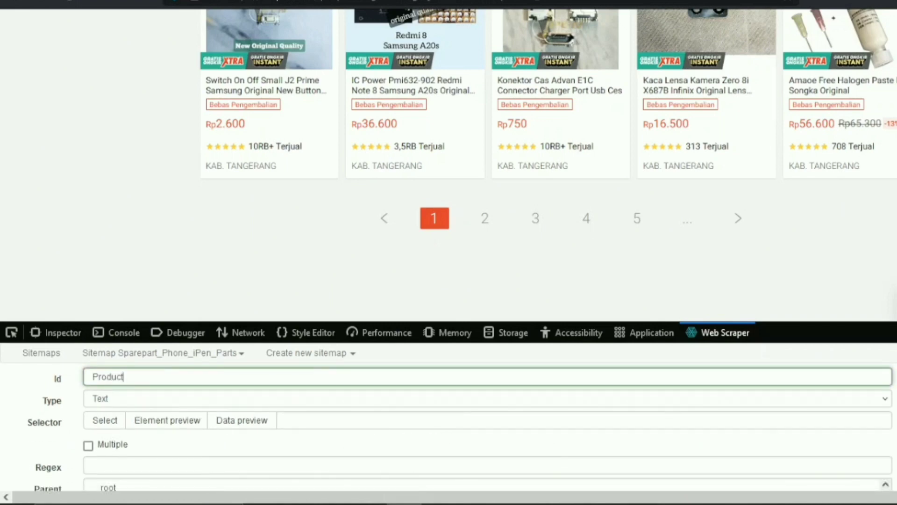
{"action": "left_click", "coordinate": [487, 398]}
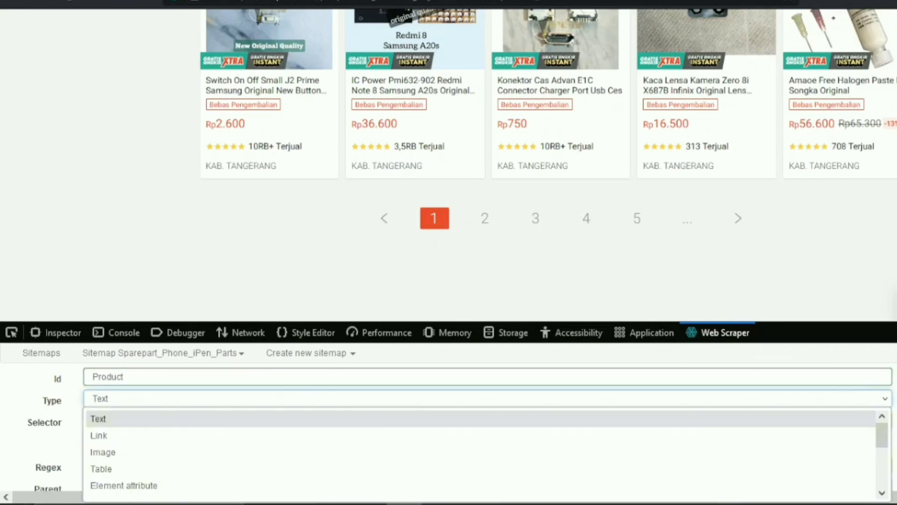
{"action": "scroll", "coordinate": [481, 435], "scroll_direction": "down", "scroll_amount": 2}
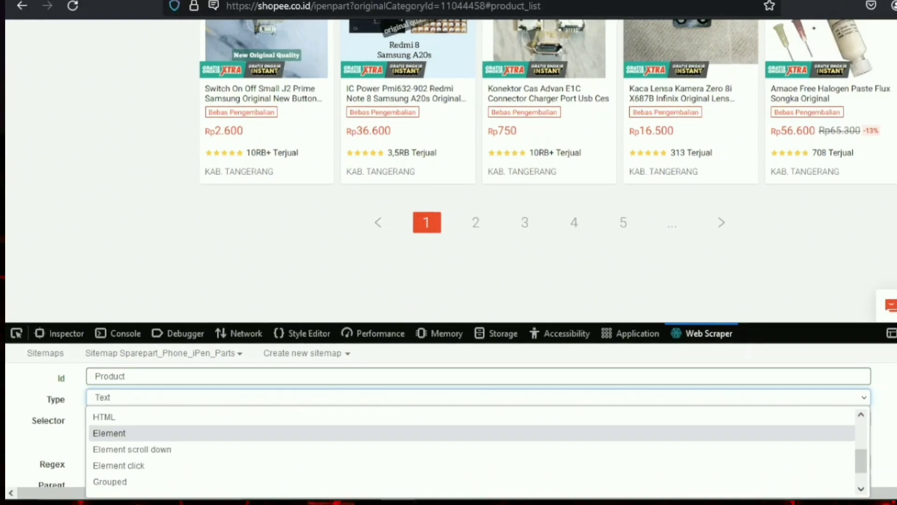
{"action": "left_click", "coordinate": [107, 435]}
Pick all product cards in the grid (div.shop-search-result-view__item) as the elements for the Product selector
{"action": "left_click", "coordinate": [116, 412]}
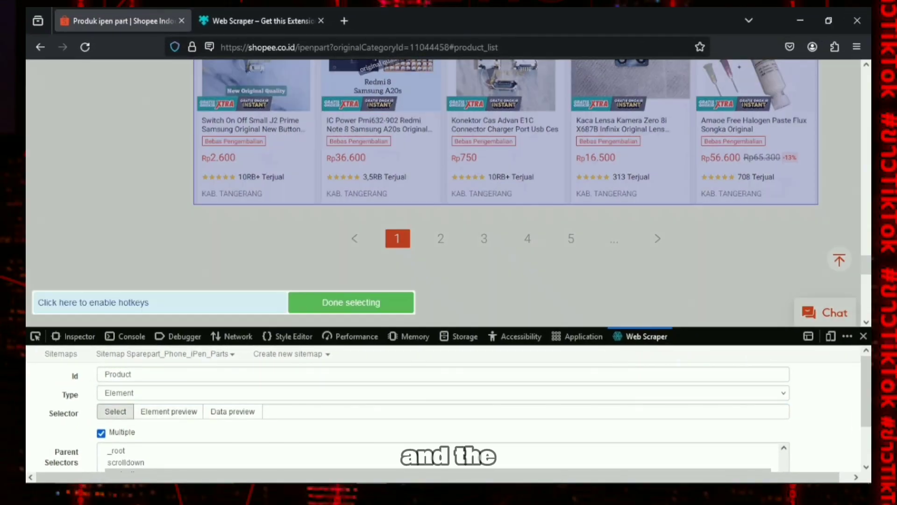
{"action": "scroll", "coordinate": [262, 243], "scroll_direction": "up", "scroll_amount": 17}
{"action": "scroll", "coordinate": [260, 201], "scroll_direction": "up", "scroll_amount": 5}
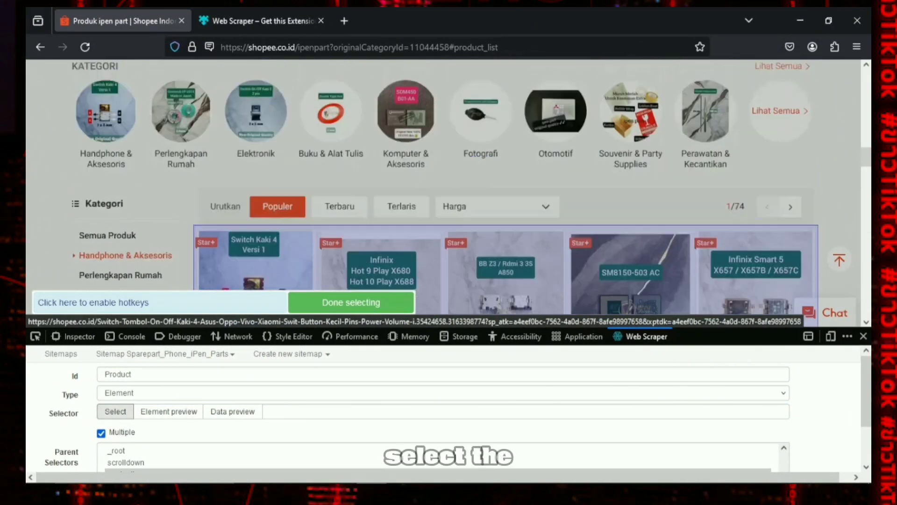
{"action": "scroll", "coordinate": [259, 201], "scroll_direction": "down", "scroll_amount": 6}
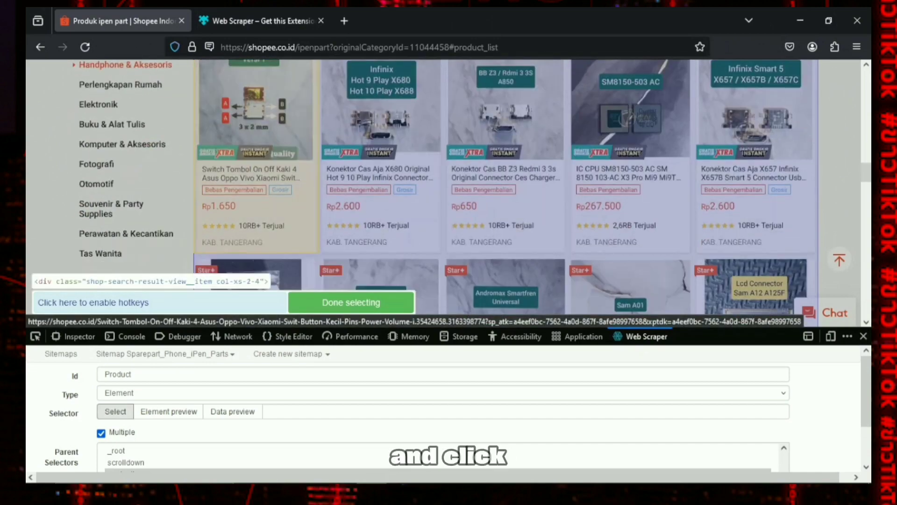
{"action": "left_click", "coordinate": [258, 140]}
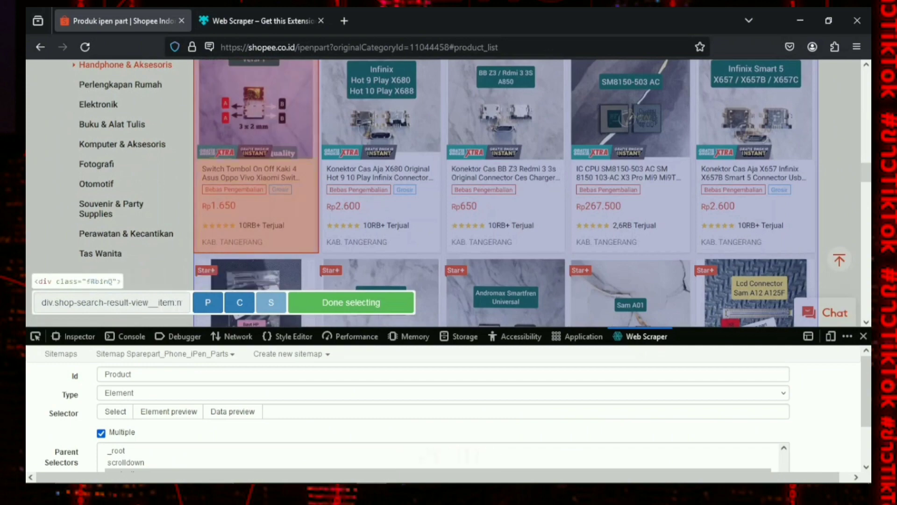
{"action": "left_click", "coordinate": [381, 117]}
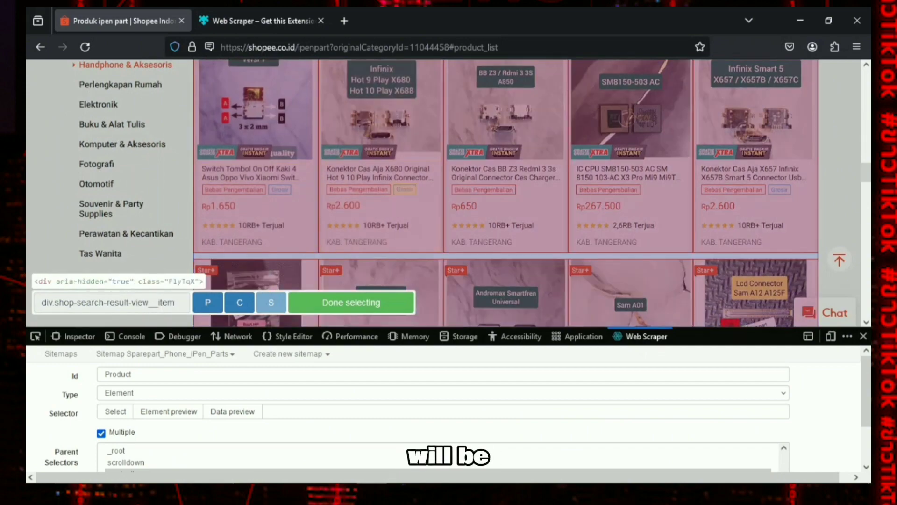
{"action": "scroll", "coordinate": [748, 140], "scroll_direction": "up", "scroll_amount": 1}
{"action": "scroll", "coordinate": [744, 155], "scroll_direction": "down", "scroll_amount": 3}
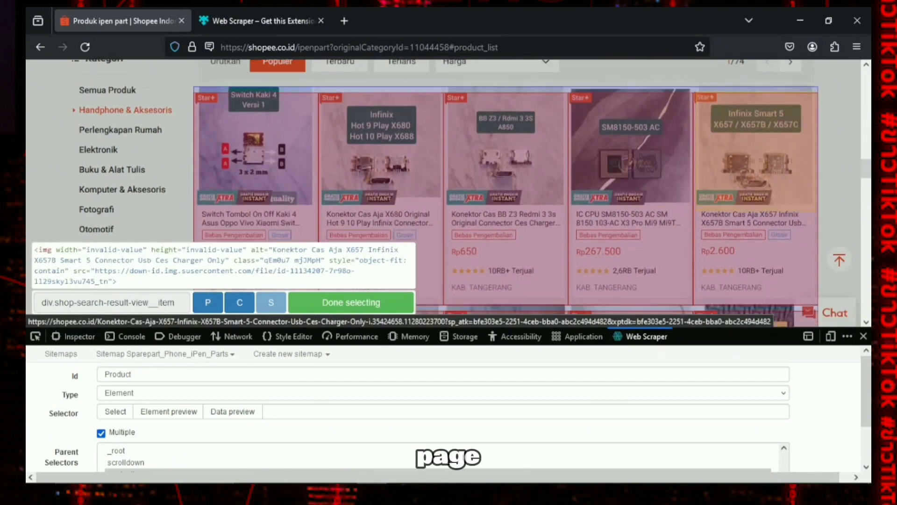
{"action": "scroll", "coordinate": [631, 187], "scroll_direction": "down", "scroll_amount": 2}
{"action": "scroll", "coordinate": [631, 187], "scroll_direction": "down", "scroll_amount": 4}
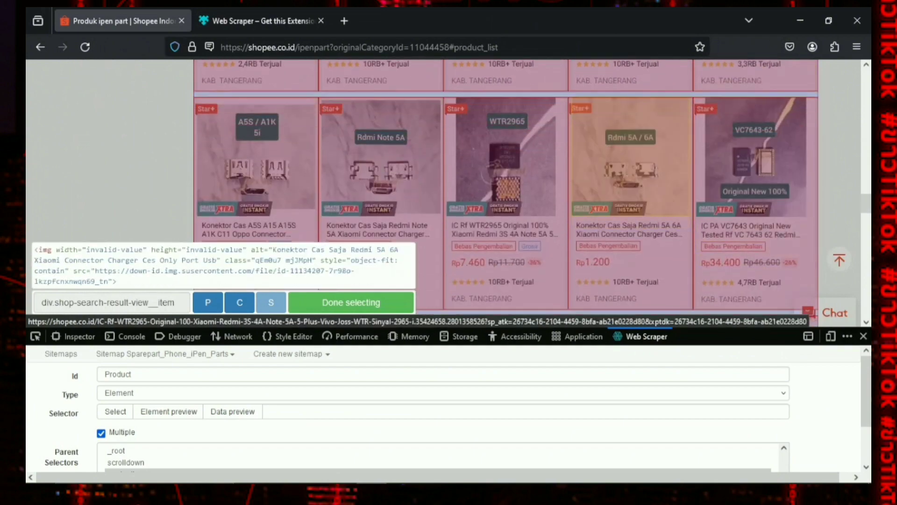
{"action": "scroll", "coordinate": [631, 187], "scroll_direction": "down", "scroll_amount": 3}
{"action": "left_click", "coordinate": [351, 302]}
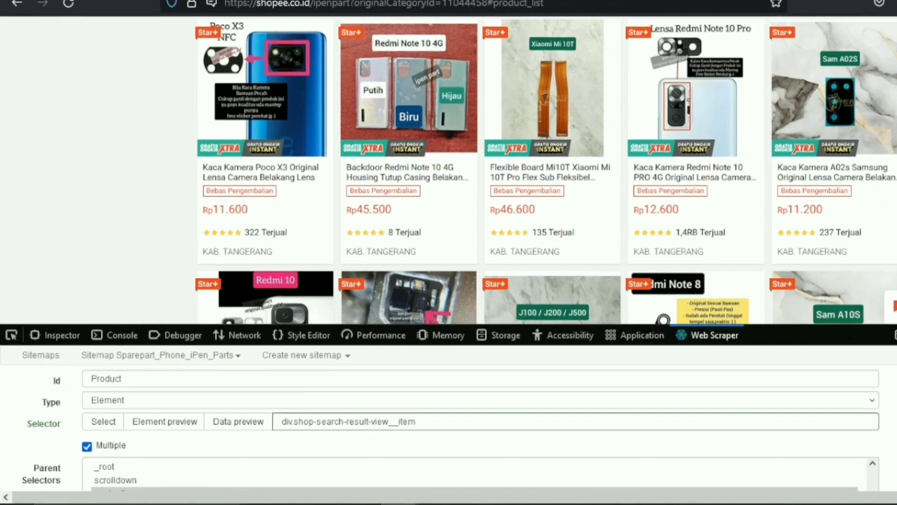
{"action": "scroll", "coordinate": [467, 421], "scroll_direction": "down", "scroll_amount": 2}
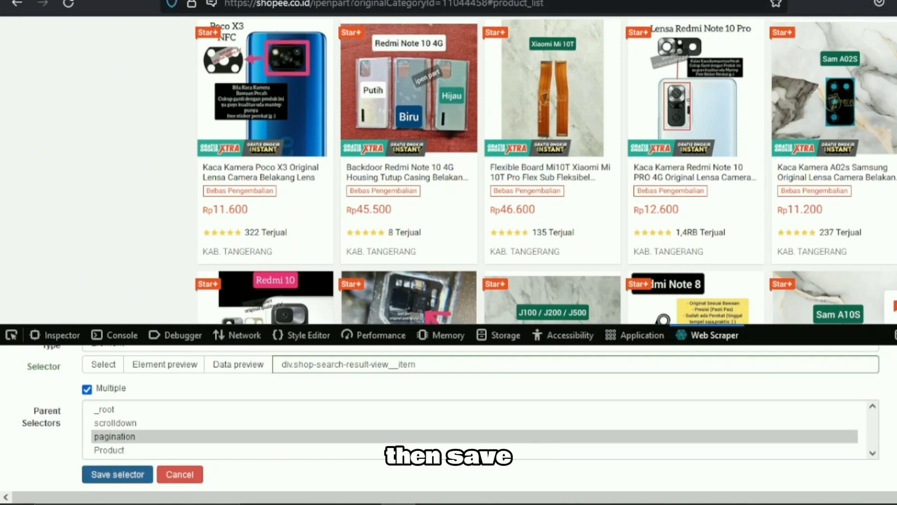
Save the Product selector and, inside it, start a new text selector with the id Product_Name
{"action": "left_click", "coordinate": [117, 474]}
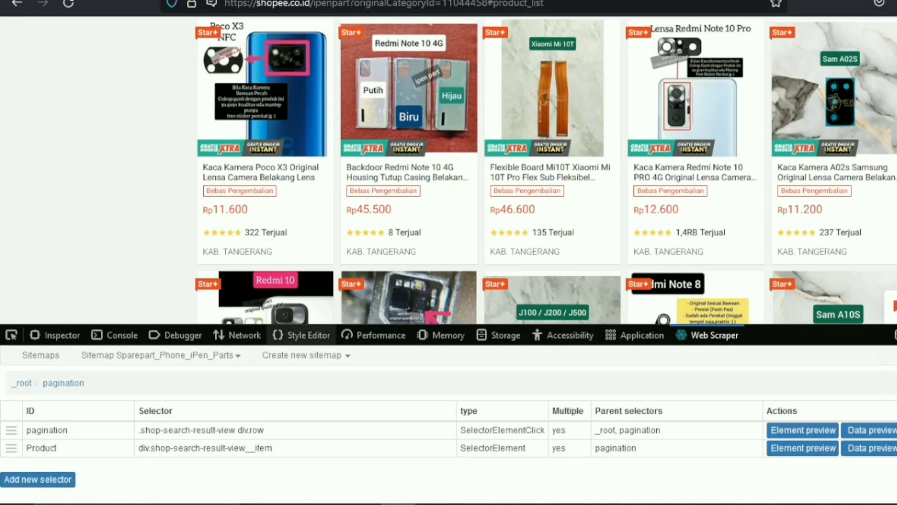
{"action": "left_click", "coordinate": [41, 448]}
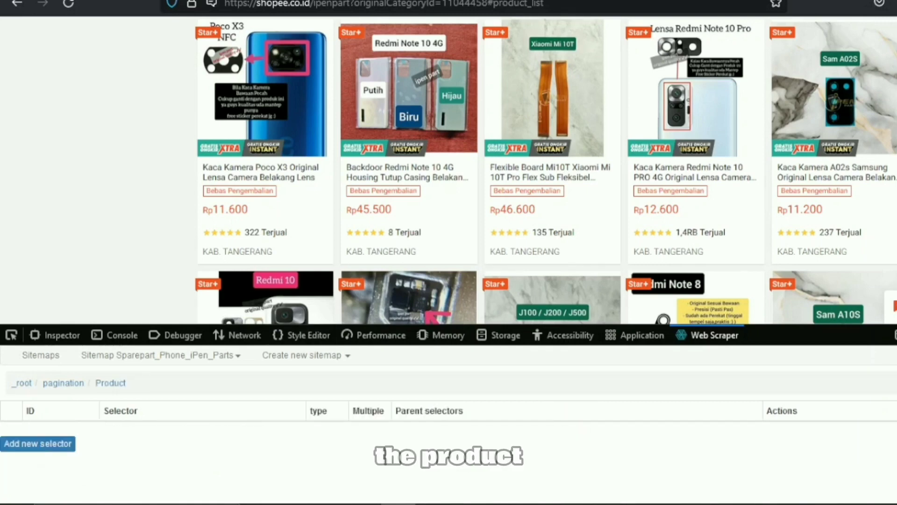
{"action": "left_click", "coordinate": [38, 443]}
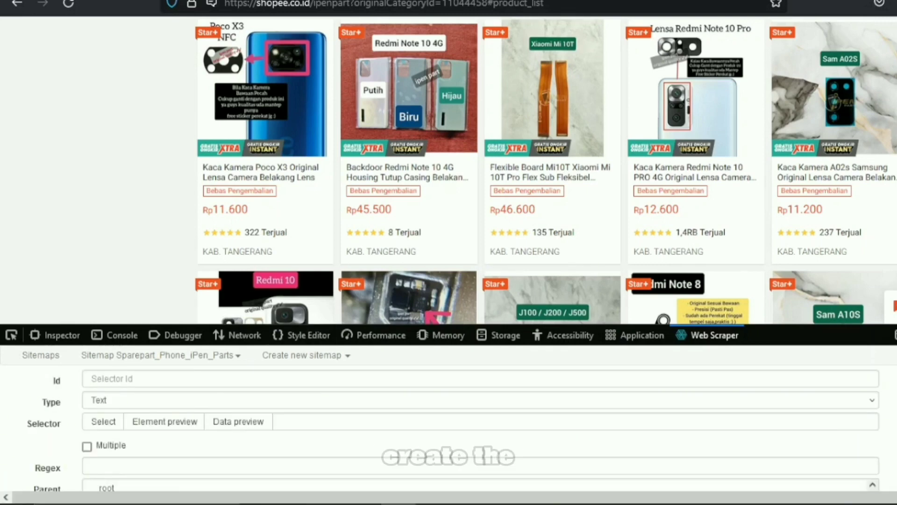
{"action": "left_click", "coordinate": [111, 378]}
{"action": "type", "text": "P"}
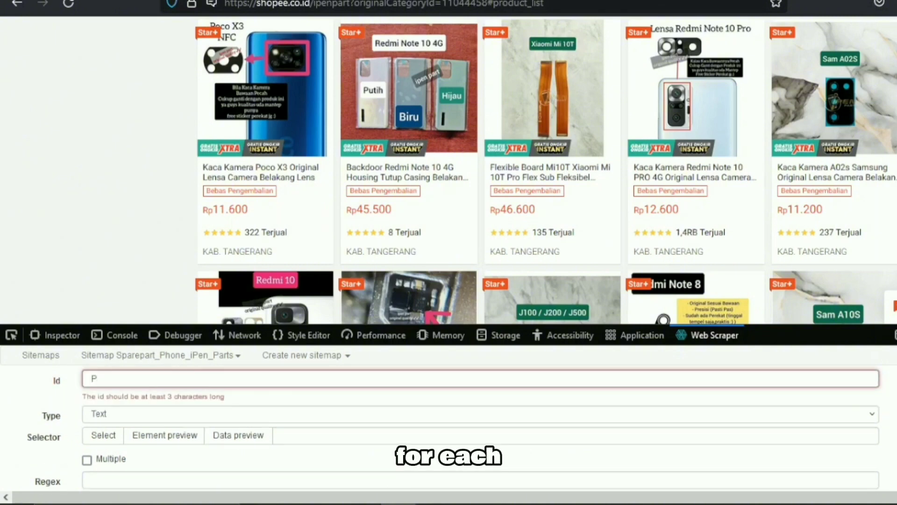
{"action": "type", "text": "roduct_Name"}
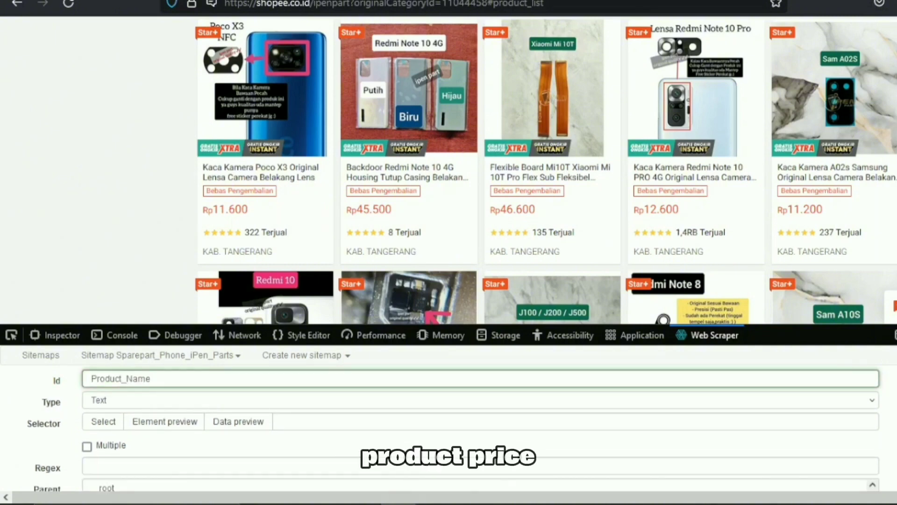
Pick the first product card's title (div.LYeoQn) as the element for Product_Name and save the selector
{"action": "left_click", "coordinate": [103, 421]}
{"action": "scroll", "coordinate": [552, 224], "scroll_direction": "up", "scroll_amount": 10}
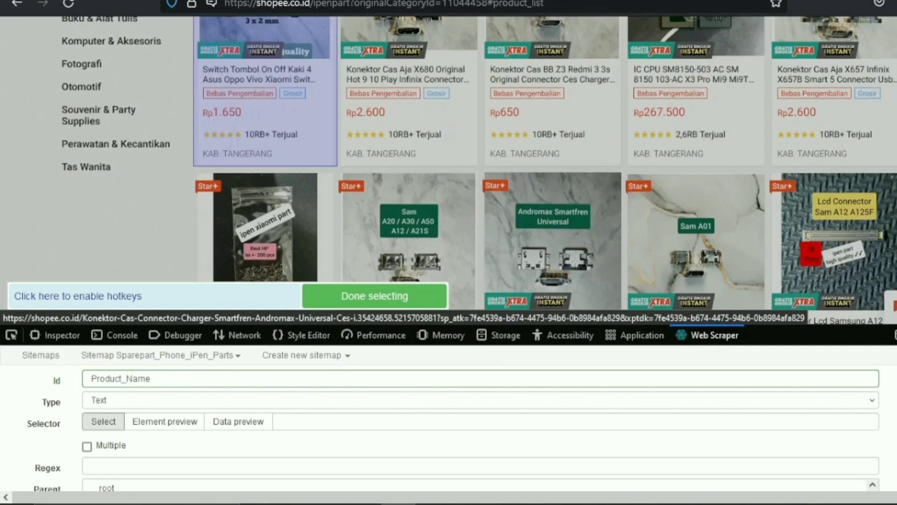
{"action": "scroll", "coordinate": [551, 224], "scroll_direction": "up", "scroll_amount": 3}
{"action": "scroll", "coordinate": [537, 215], "scroll_direction": "down", "scroll_amount": 2}
{"action": "left_click", "coordinate": [262, 148]}
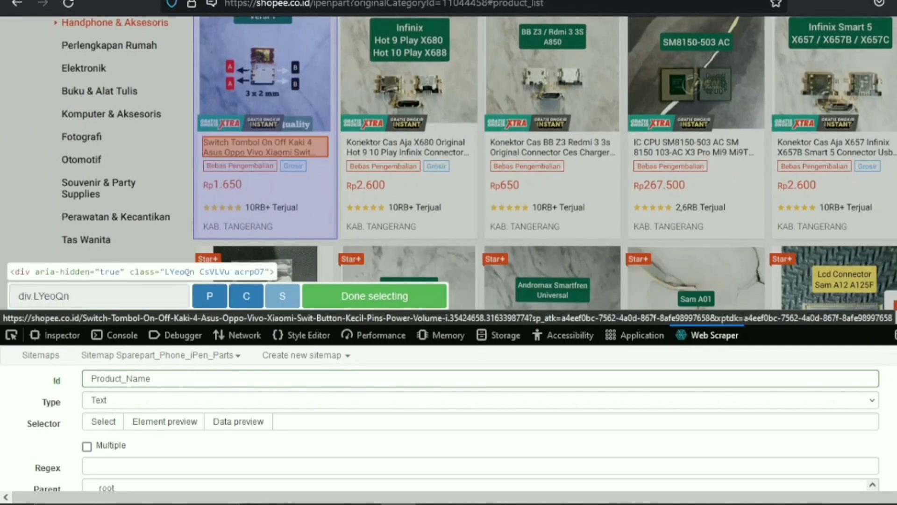
{"action": "left_click", "coordinate": [374, 296]}
{"action": "scroll", "coordinate": [448, 421], "scroll_direction": "down", "scroll_amount": 5}
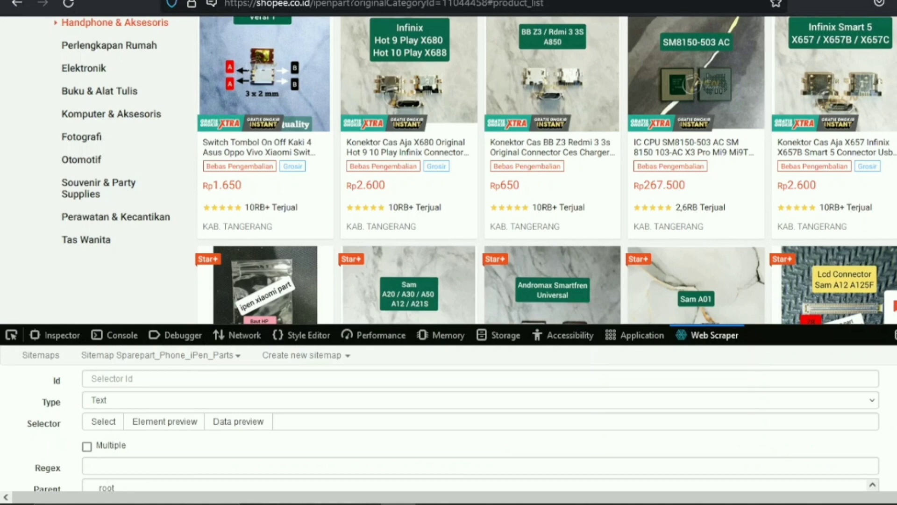
Add a text selector with the id Product_Price, pick the first card's price as its element and save it
{"action": "left_click", "coordinate": [480, 379]}
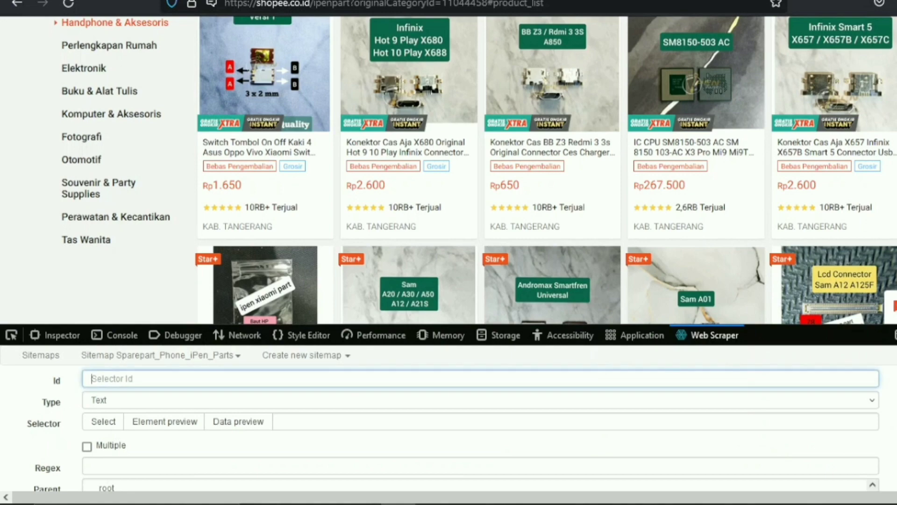
{"action": "type", "text": "Product_Price"}
{"action": "left_click", "coordinate": [104, 421]}
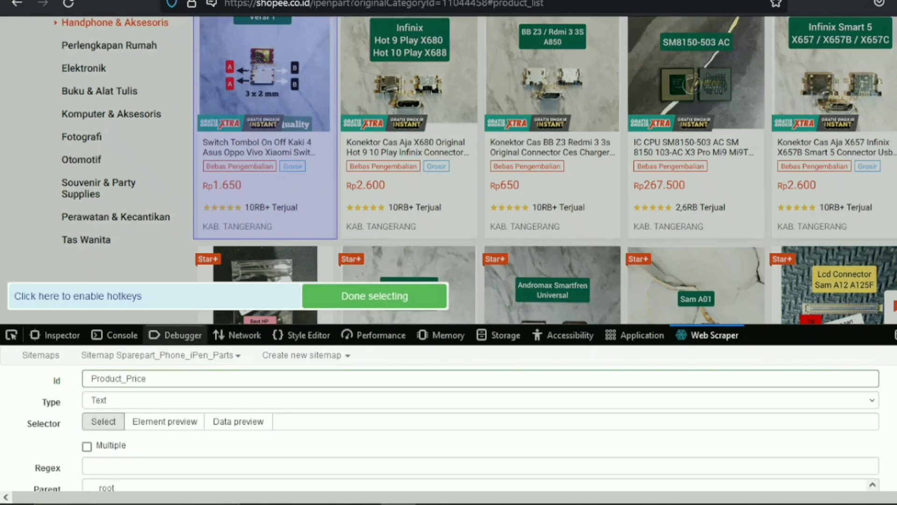
{"action": "left_click", "coordinate": [229, 185]}
{"action": "left_click", "coordinate": [375, 296]}
{"action": "scroll", "coordinate": [375, 421], "scroll_direction": "down", "scroll_amount": 3}
{"action": "left_click", "coordinate": [118, 475]}
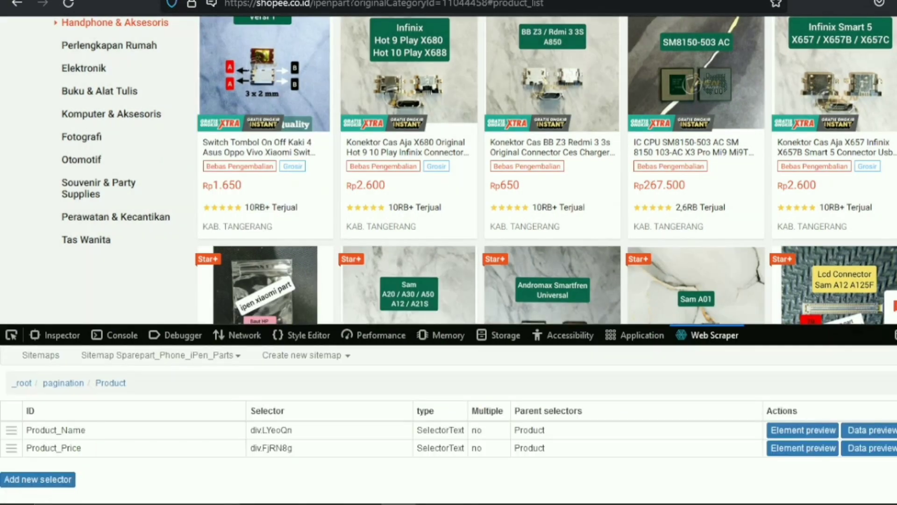
Add a text selector Product_Sold under Product, pick the first card's rating and sold row (div.UqSqlI) as its element, and save it
{"action": "left_click", "coordinate": [36, 480]}
{"action": "left_click", "coordinate": [480, 379]}
{"action": "type", "text": "Product_Sold"}
{"action": "left_click", "coordinate": [104, 421]}
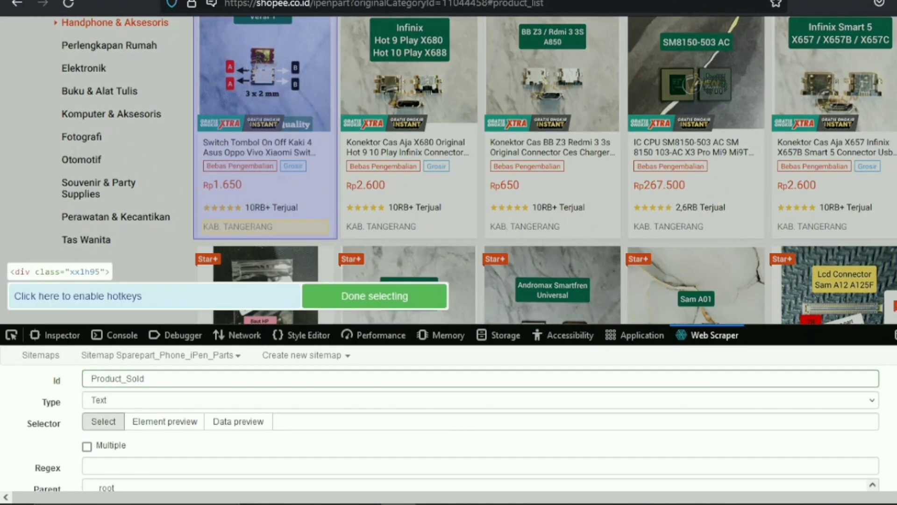
{"action": "left_click", "coordinate": [265, 207]}
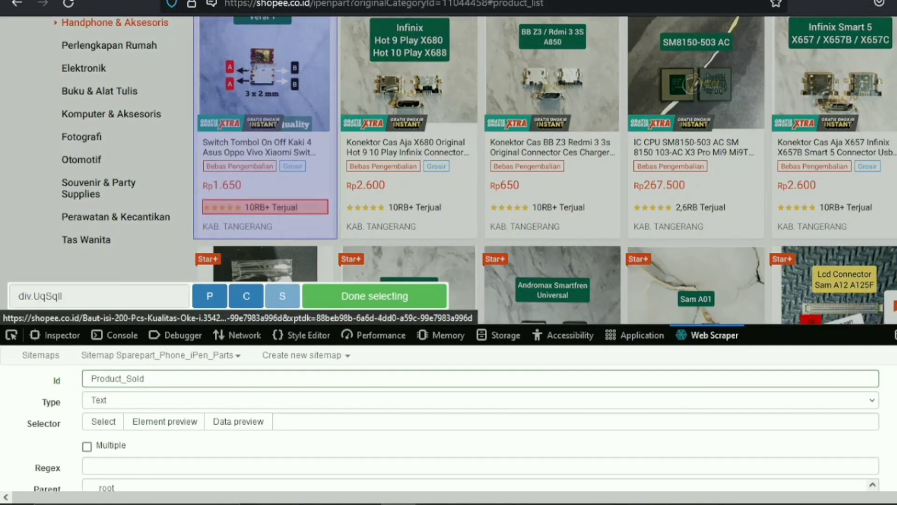
{"action": "left_click", "coordinate": [375, 296]}
{"action": "scroll", "coordinate": [375, 420], "scroll_direction": "down", "scroll_amount": 3}
{"action": "left_click", "coordinate": [110, 450]}
{"action": "left_click", "coordinate": [118, 474]}
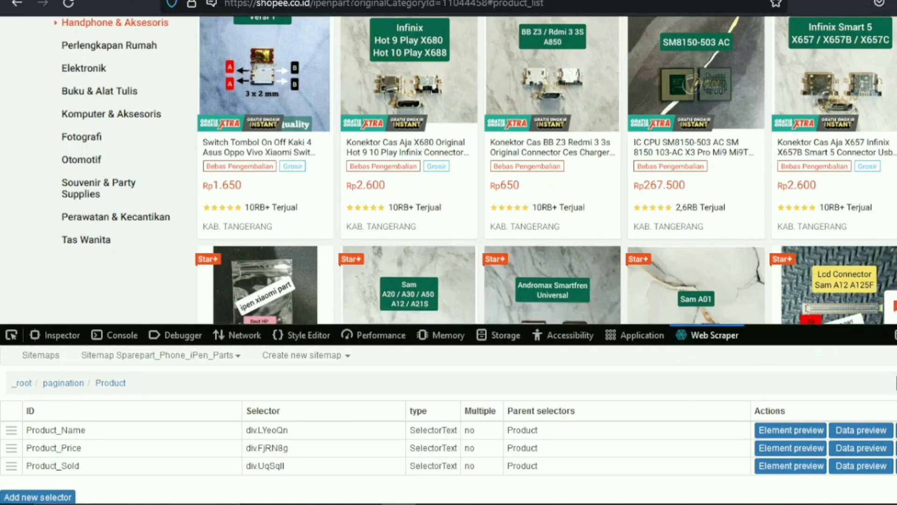
Export the Sparepart_Phone_iPen_Parts sitemap and copy its entire JSON code
{"action": "left_click", "coordinate": [160, 355]}
{"action": "left_click", "coordinate": [120, 471]}
{"action": "left_click_drag", "start_coordinate": [329, 480], "coordinate": [30, 391]}
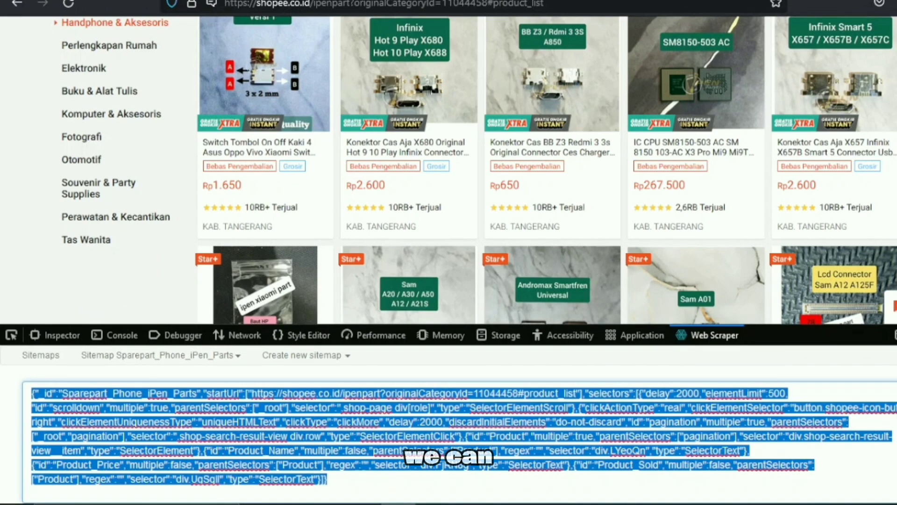
{"action": "key", "text": "ctrl+c"}
Paste the sitemap code into a new Notepad document, save it in Downloads as iPen Parts SiteMap, and close Notepad
{"action": "left_click", "coordinate": [108, 490]}
{"action": "left_click", "coordinate": [113, 89]}
{"action": "key", "text": "ctrl+v"}
{"action": "left_click", "coordinate": [182, 55]}
{"action": "left_click", "coordinate": [208, 122]}
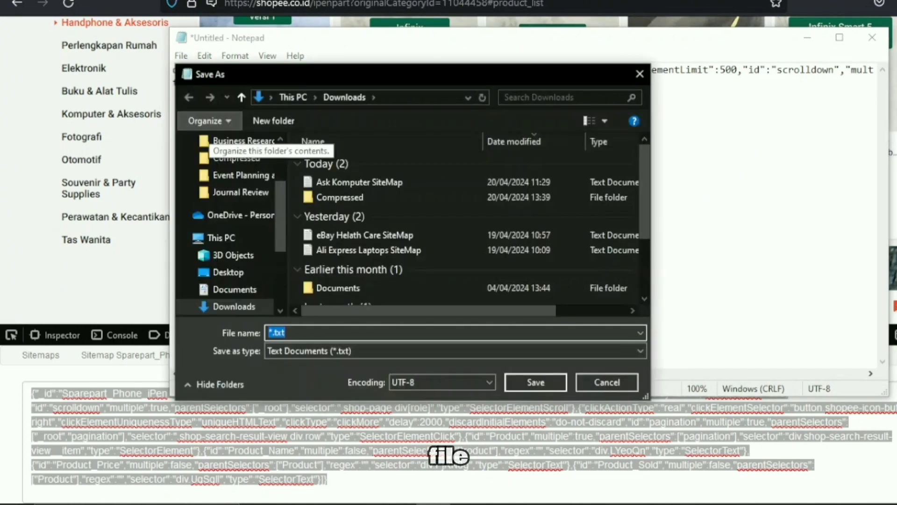
{"action": "type", "text": "iPen Parts SiteM"}
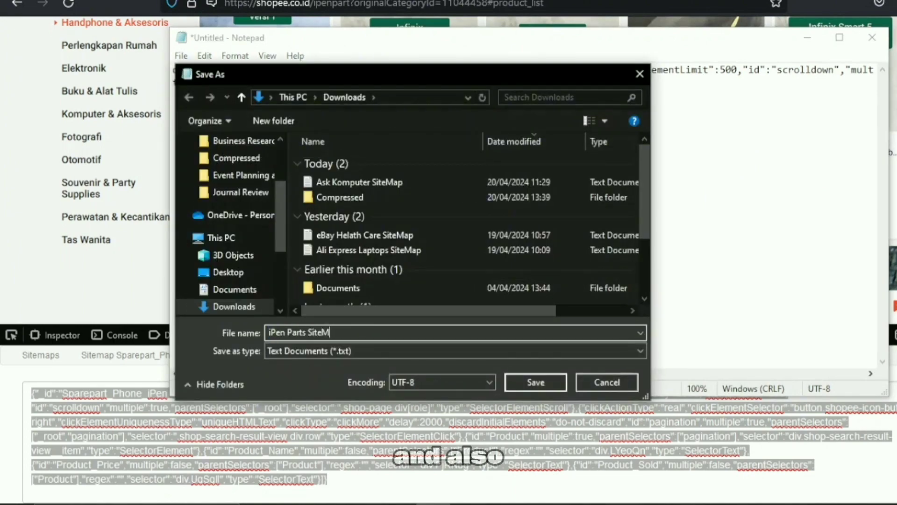
{"action": "type", "text": "ap"}
{"action": "key", "text": "Return"}
{"action": "left_click", "coordinate": [872, 37]}
Show the sitemap's selector graph and expand its nested pagination and Product branches
{"action": "left_click", "coordinate": [161, 355]}
{"action": "left_click", "coordinate": [120, 396]}
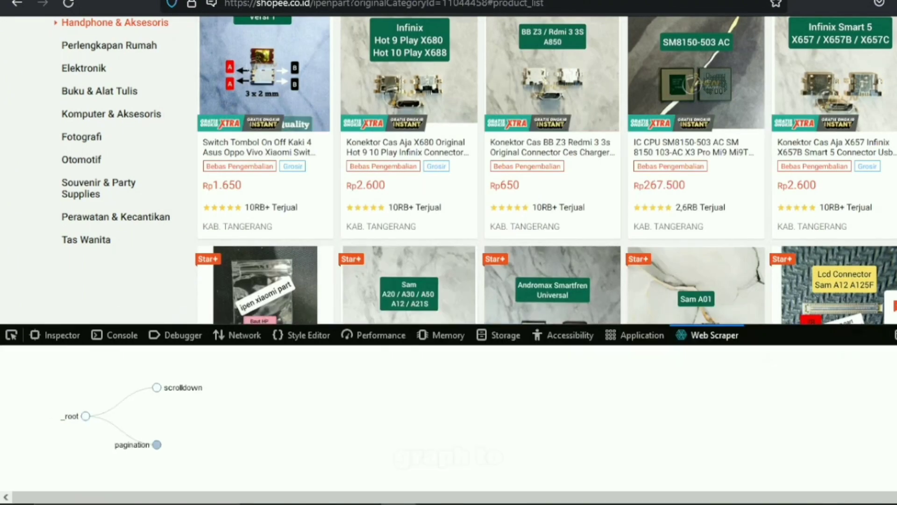
{"action": "left_click", "coordinate": [157, 445]}
{"action": "left_click", "coordinate": [228, 408]}
{"action": "left_click", "coordinate": [228, 439]}
{"action": "left_click", "coordinate": [300, 375]}
{"action": "left_click", "coordinate": [299, 396]}
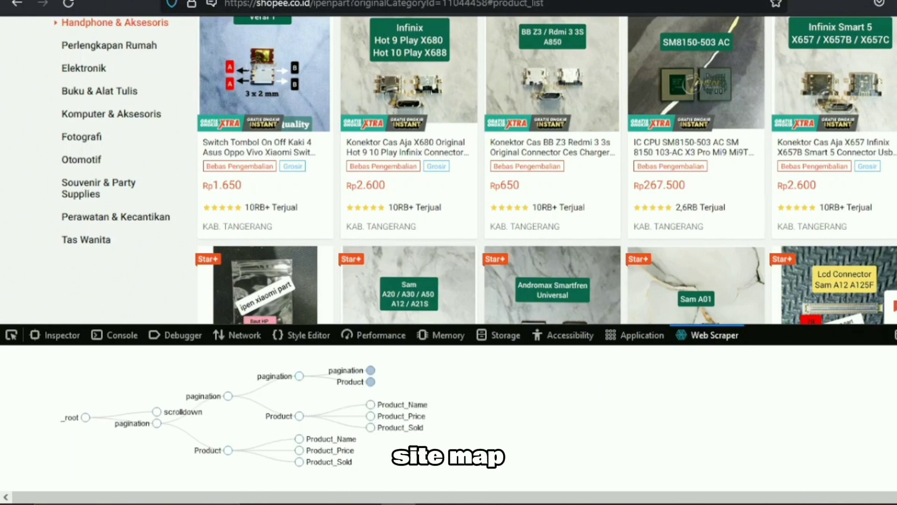
{"action": "left_click", "coordinate": [371, 370]}
{"action": "left_click", "coordinate": [370, 386]}
Browse forward through the store's product list to page 7 and view the end of that page
{"action": "scroll", "coordinate": [832, 140], "scroll_direction": "down", "scroll_amount": 15}
{"action": "left_click", "coordinate": [629, 222]}
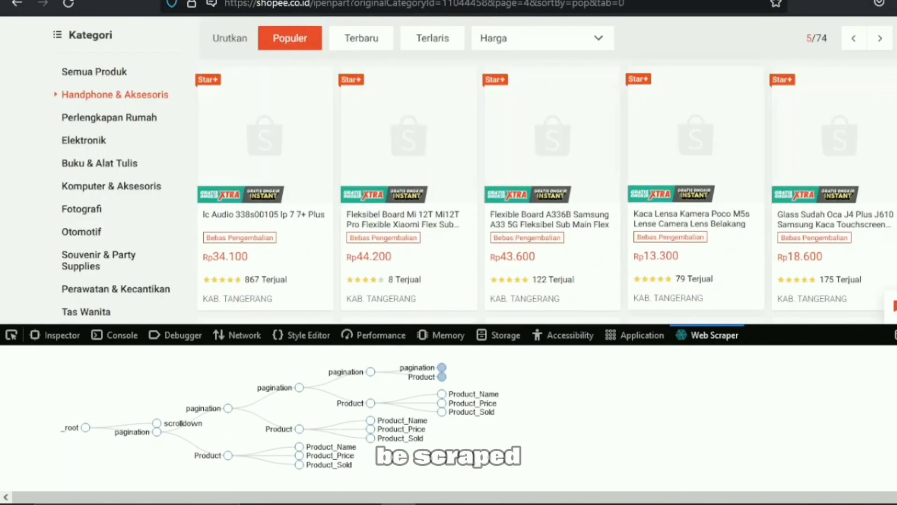
{"action": "scroll", "coordinate": [449, 171], "scroll_direction": "down", "scroll_amount": 15}
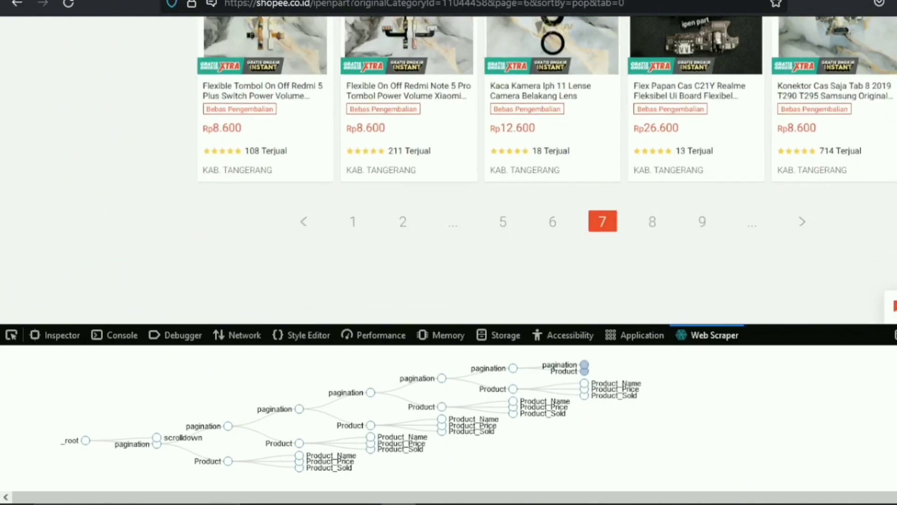
Start scraping the sitemap with a 2000 ms request interval and a 2000 ms page load delay
{"action": "left_click", "coordinate": [160, 356]}
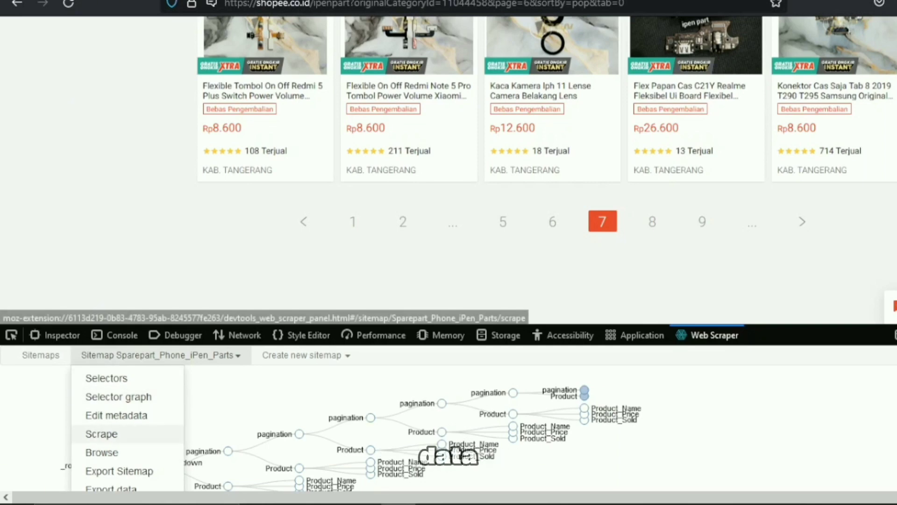
{"action": "left_click", "coordinate": [101, 434]}
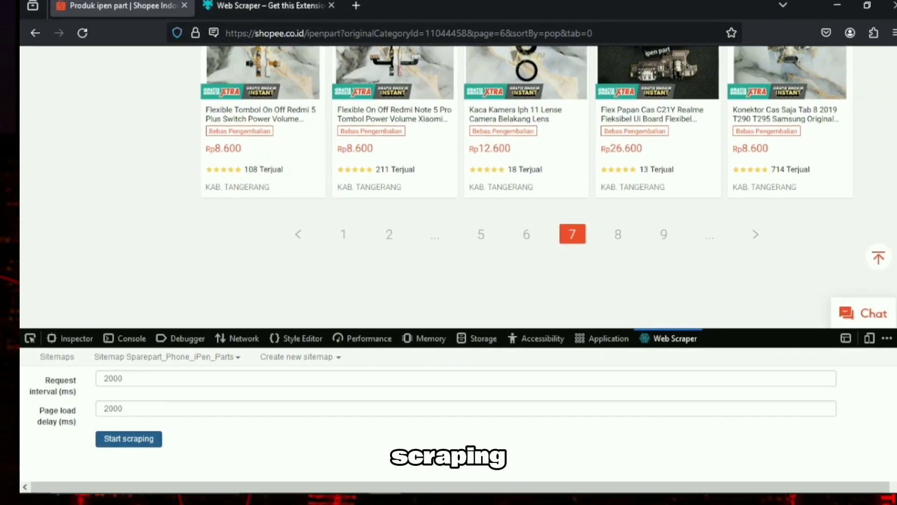
{"action": "left_click", "coordinate": [118, 445]}
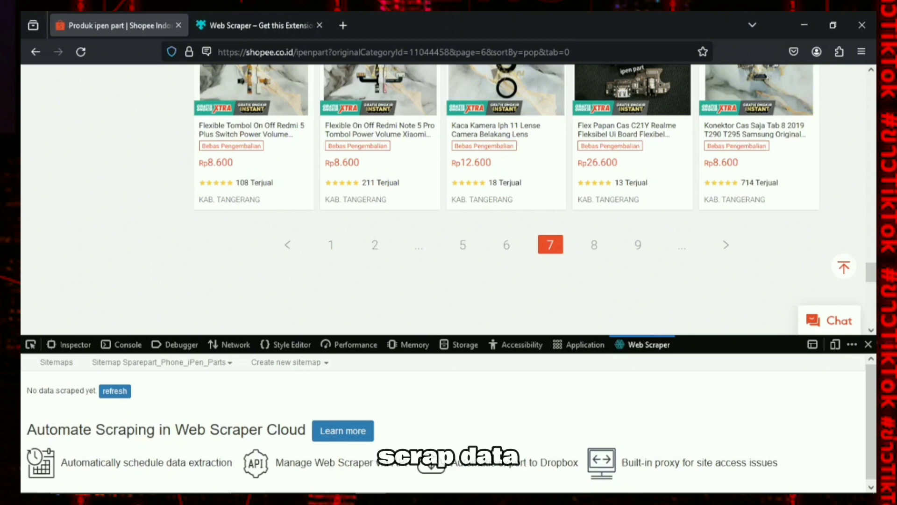
Refresh the scraped data and look through the rows of product names, prices and sold counts
{"action": "left_click", "coordinate": [115, 391]}
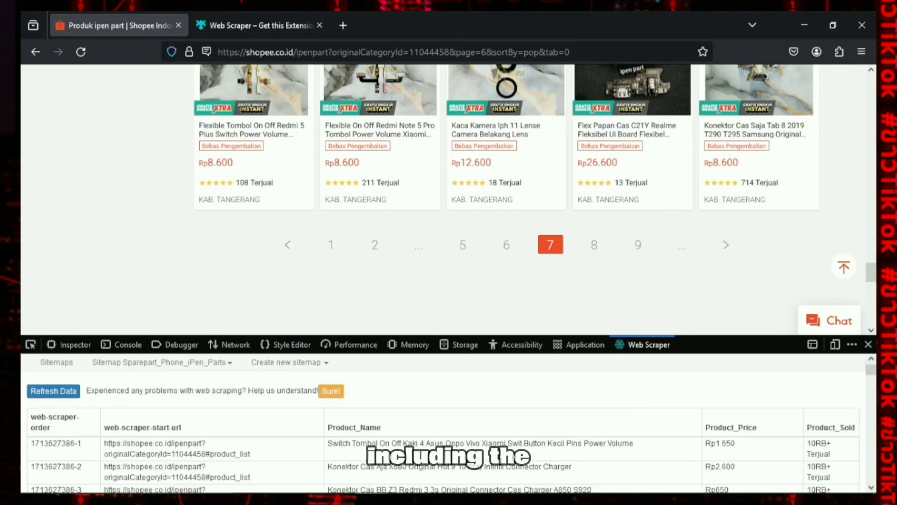
{"action": "scroll", "coordinate": [443, 423], "scroll_direction": "down", "scroll_amount": 10}
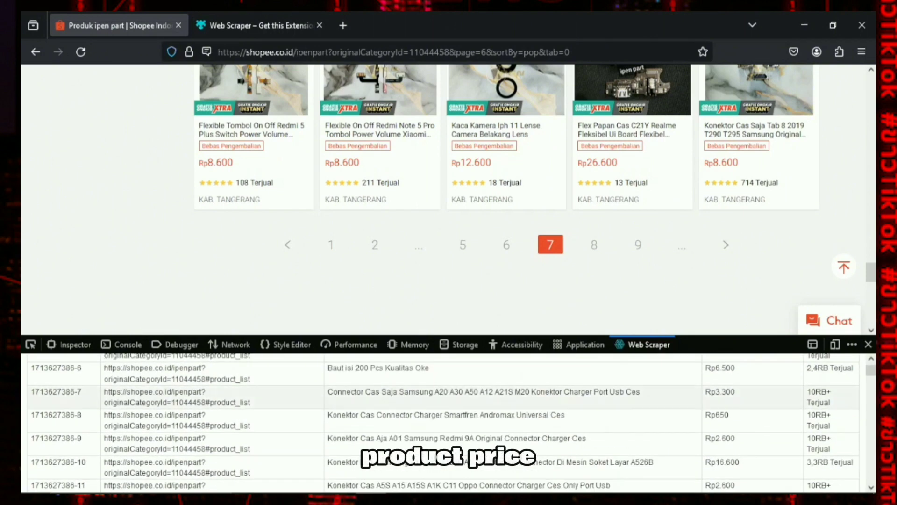
{"action": "scroll", "coordinate": [443, 423], "scroll_direction": "down", "scroll_amount": 15}
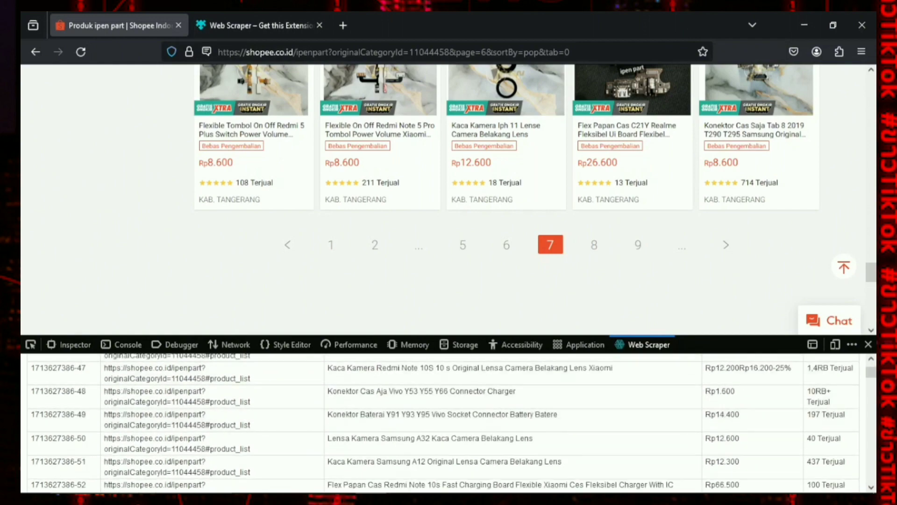
{"action": "mouse_move", "coordinate": [871, 371]}
{"action": "left_mouse_down"}
{"action": "mouse_move", "coordinate": [871, 460]}
{"action": "mouse_move", "coordinate": [871, 369]}
{"action": "left_mouse_up"}
Export the scraped data and download it in both XLSX and CSV formats
{"action": "left_click", "coordinate": [162, 362]}
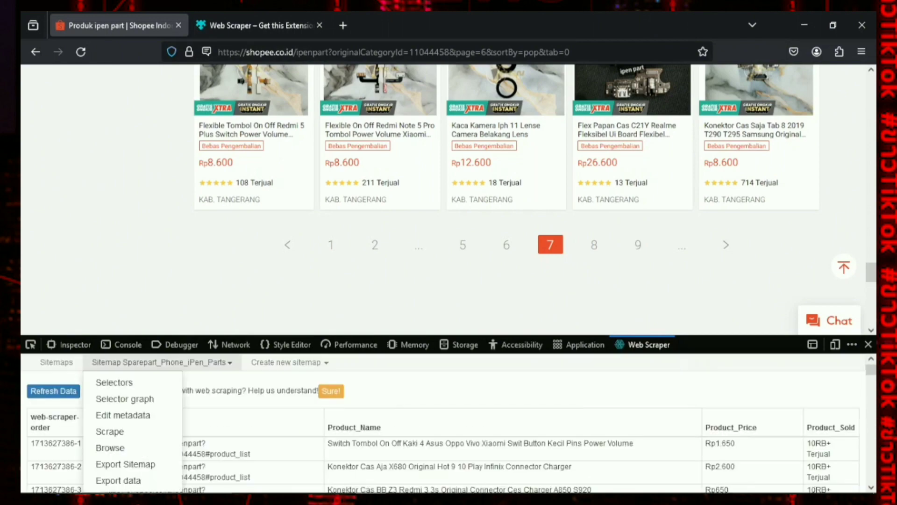
{"action": "left_click", "coordinate": [118, 481]}
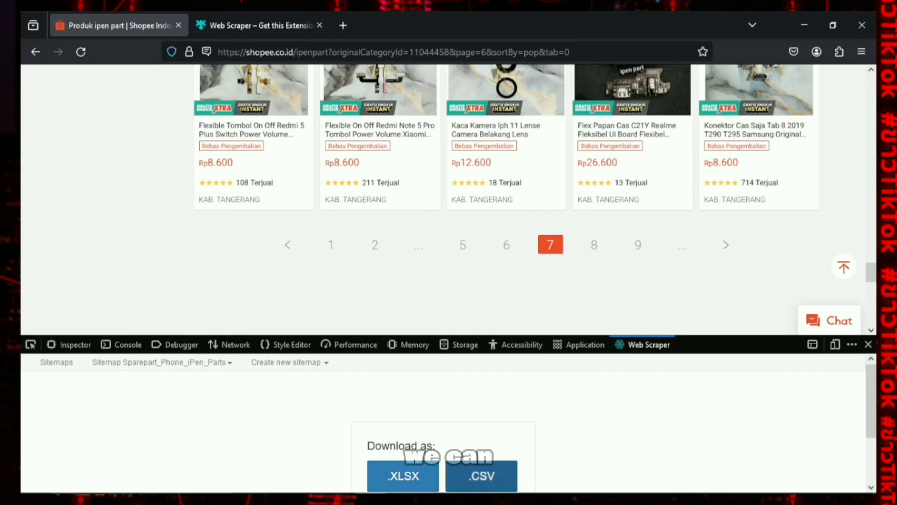
{"action": "left_click", "coordinate": [481, 476]}
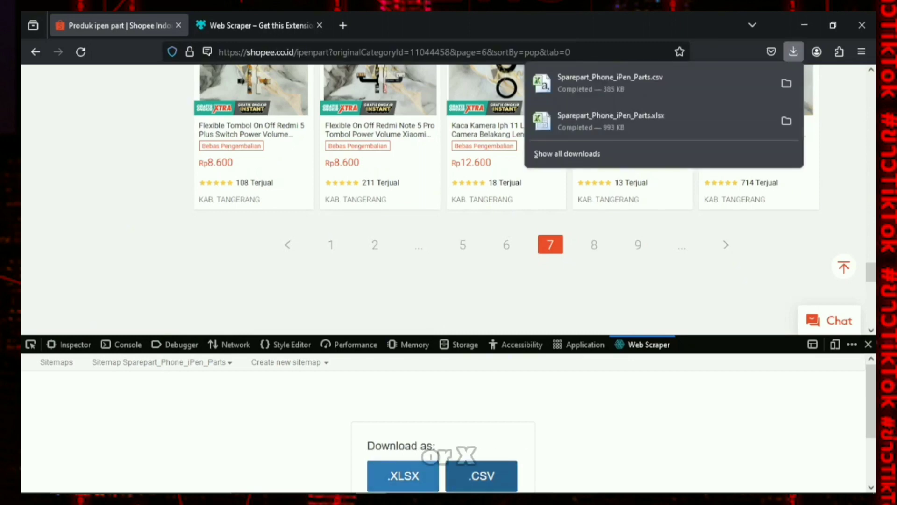
Open the downloaded Sparepart_Phone_iPen_Parts Excel worksheet from the Downloads folder
{"action": "left_click", "coordinate": [256, 480]}
{"action": "left_click", "coordinate": [150, 188]}
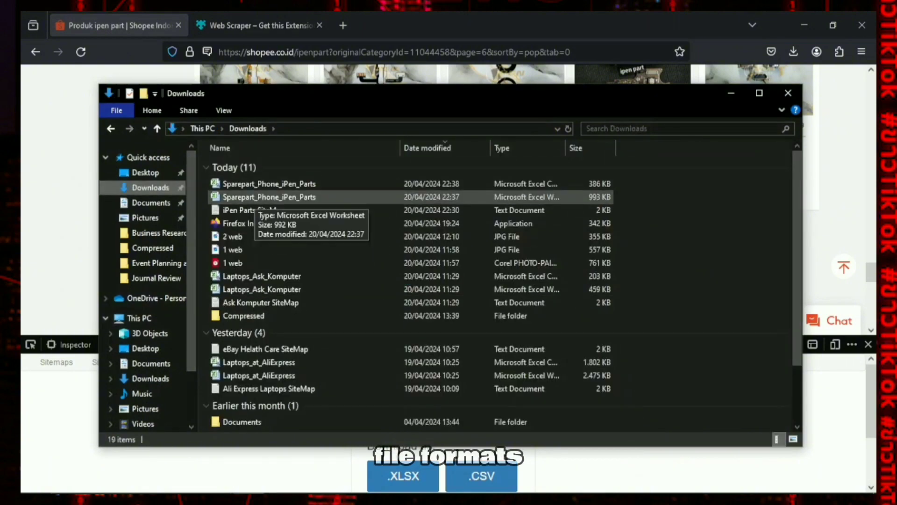
{"action": "double_click", "coordinate": [261, 197]}
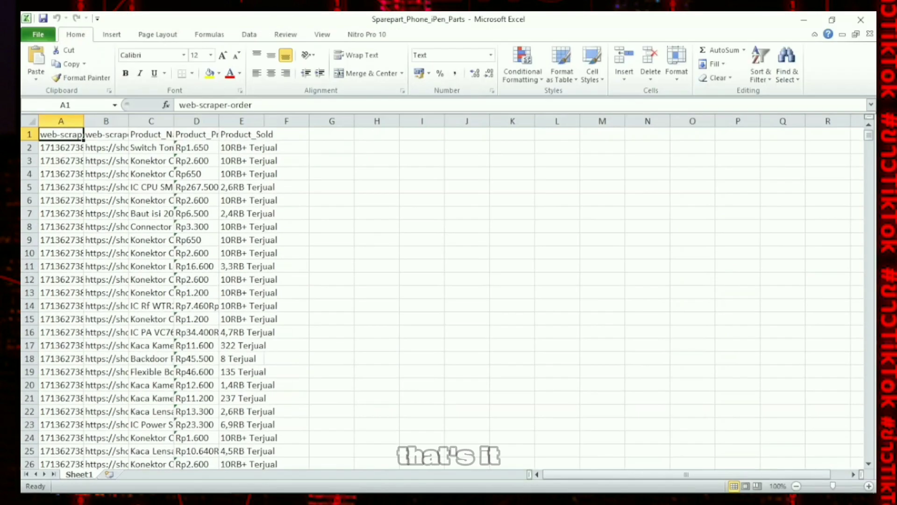
Autofit the widths of columns A to D to their contents
{"action": "double_click", "coordinate": [84, 121]}
{"action": "double_click", "coordinate": [164, 121]}
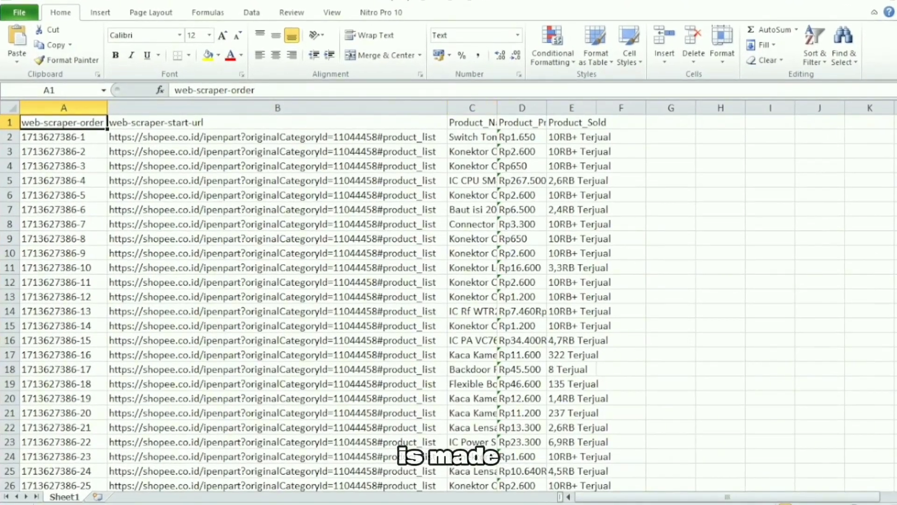
{"action": "double_click", "coordinate": [497, 108]}
{"action": "left_click_drag", "start_coordinate": [701, 497], "coordinate": [680, 497]}
{"action": "double_click", "coordinate": [740, 108]}
Make the header cells in row 1 bold and center them both horizontally and vertically
{"action": "left_click_drag", "start_coordinate": [64, 122], "coordinate": [178, 122]}
{"action": "left_click_drag", "start_coordinate": [807, 497], "coordinate": [681, 497]}
{"action": "key", "text": "ctrl+b"}
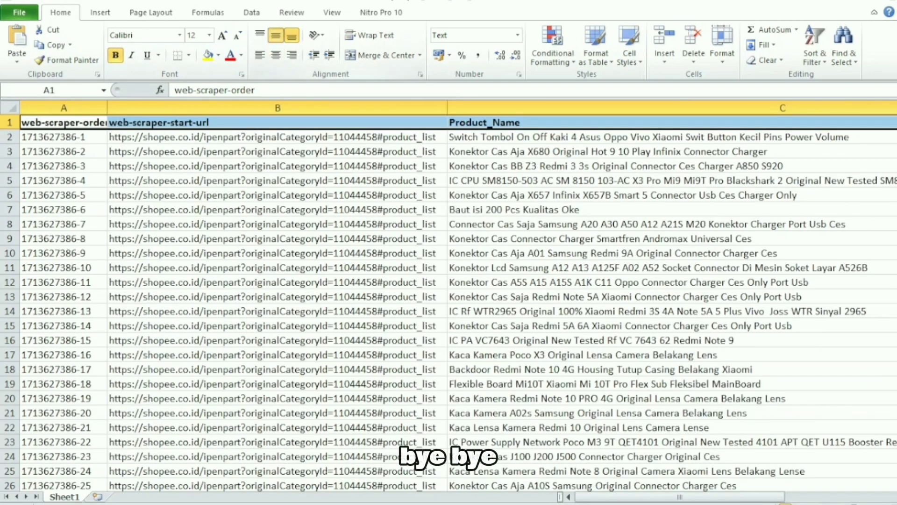
{"action": "left_click", "coordinate": [276, 35]}
{"action": "left_click", "coordinate": [276, 55]}
{"action": "left_click", "coordinate": [210, 166]}
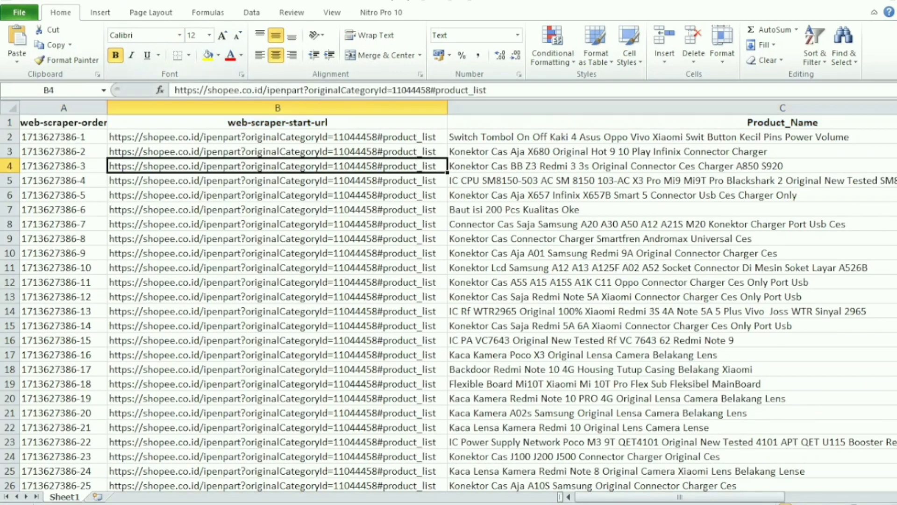
Look through the scraped rows, checking the product name, price and sold columns down past row 226
{"action": "left_click_drag", "start_coordinate": [680, 497], "coordinate": [722, 497]}
{"action": "left_click_drag", "start_coordinate": [275, 137], "coordinate": [491, 369]}
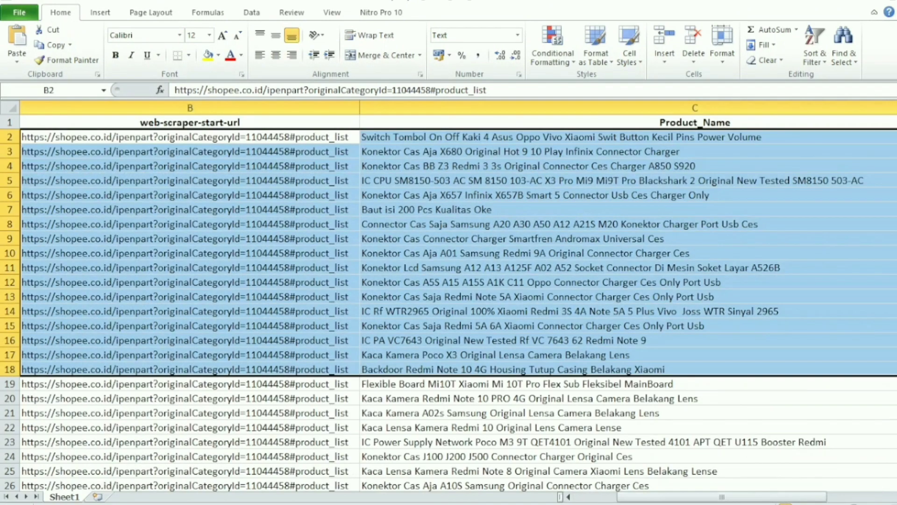
{"action": "left_click_drag", "start_coordinate": [722, 497], "coordinate": [764, 496]}
{"action": "scroll", "coordinate": [753, 290], "scroll_direction": "down", "scroll_amount": 1}
{"action": "left_click", "coordinate": [753, 268]}
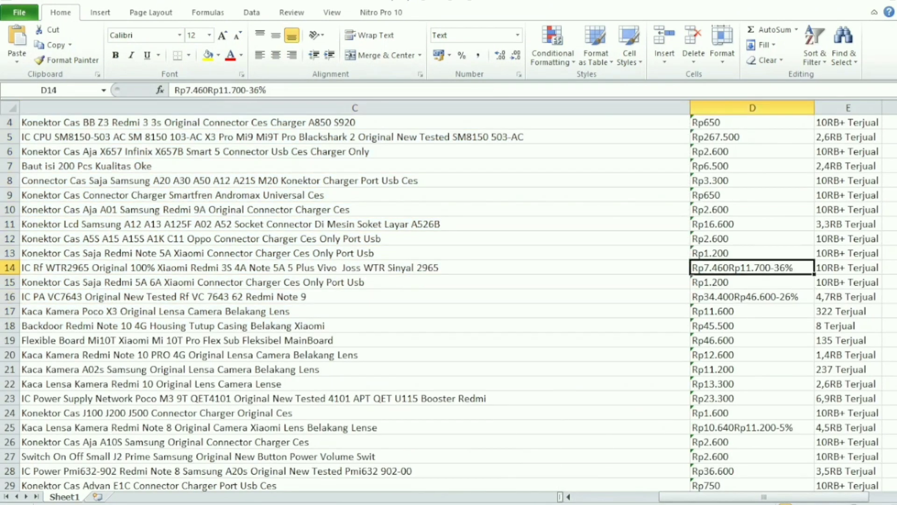
{"action": "scroll", "coordinate": [449, 304], "scroll_direction": "down", "scroll_amount": 20}
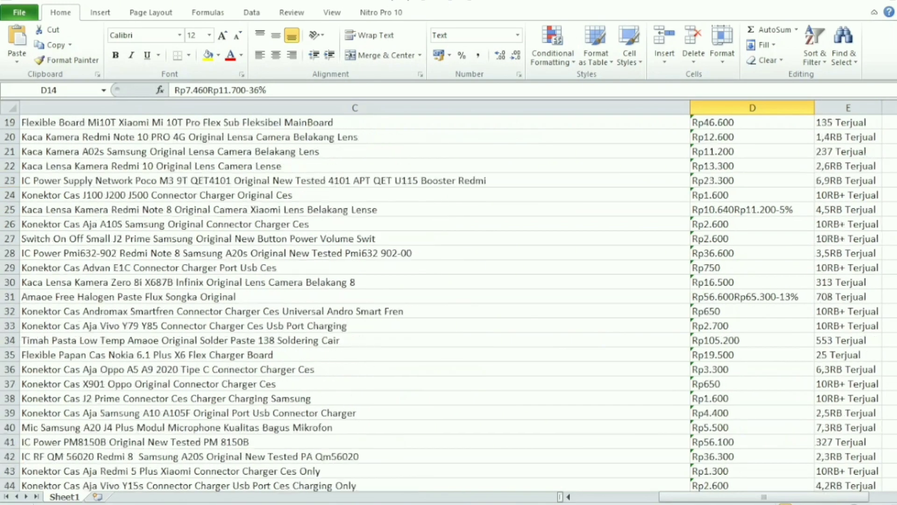
{"action": "scroll", "coordinate": [448, 304], "scroll_direction": "down", "scroll_amount": 18}
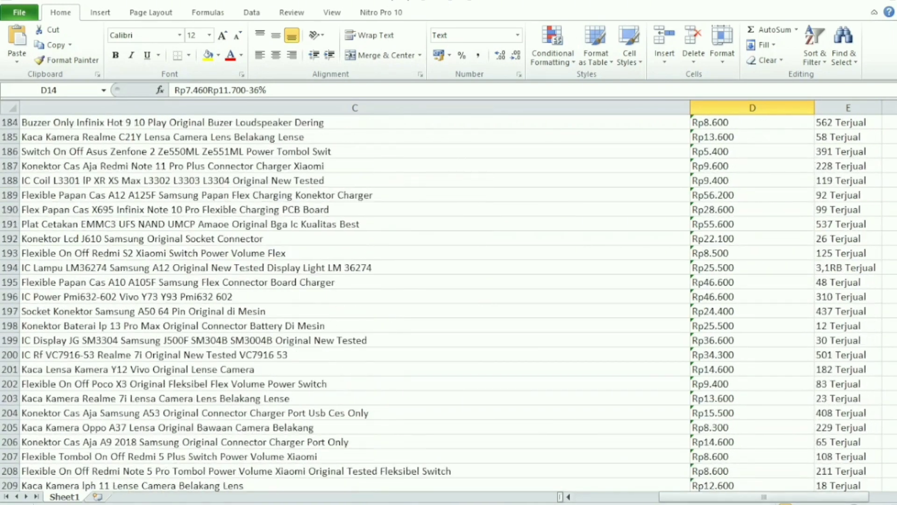
{"action": "scroll", "coordinate": [449, 304], "scroll_direction": "down", "scroll_amount": 1}
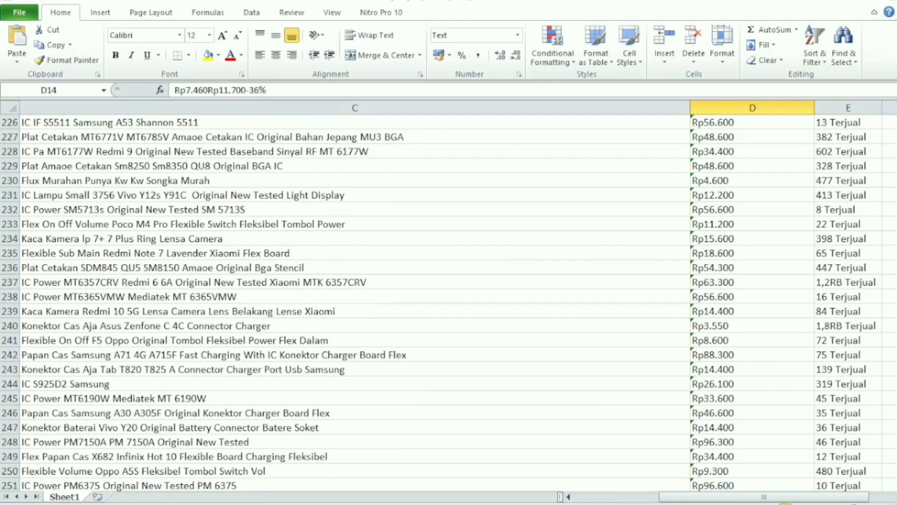